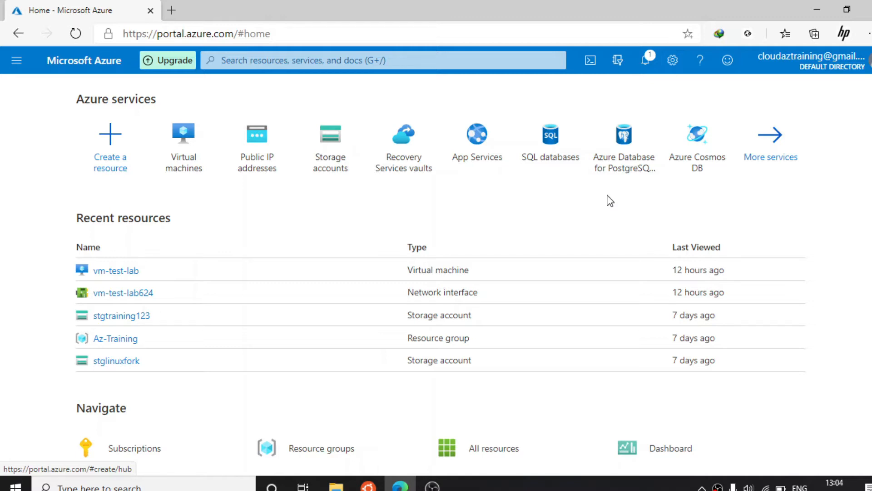
Open the overview of the vm-test-lab virtual machine to check its status and public IP address.
left_click(187, 156)
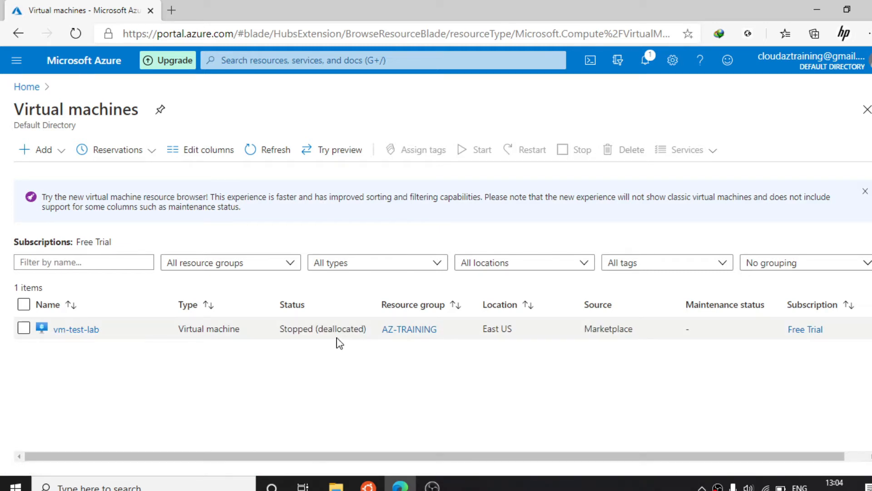
left_click(64, 329)
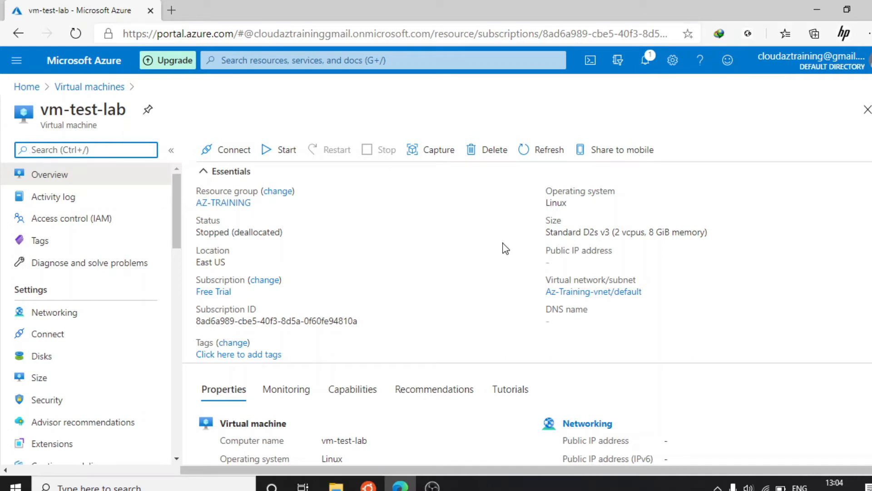
Find the Public IP addresses service by searching for "publ" and start creating a new public IP address.
left_click(374, 60)
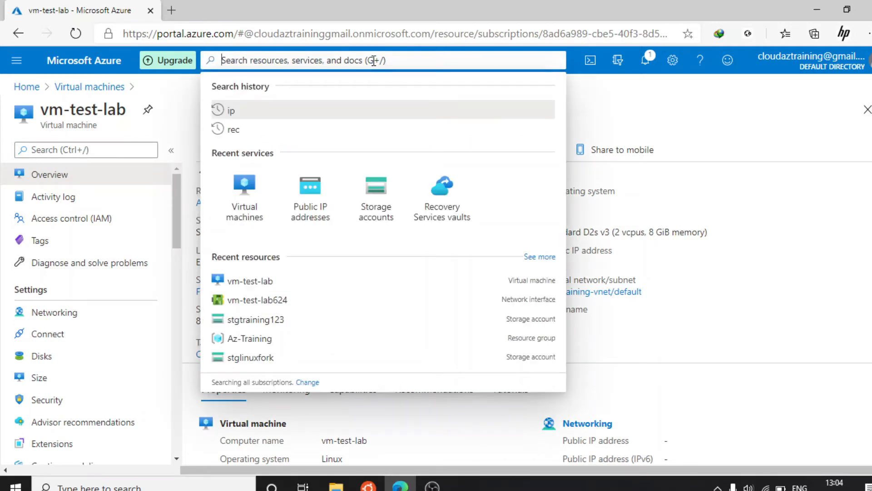
type("publ")
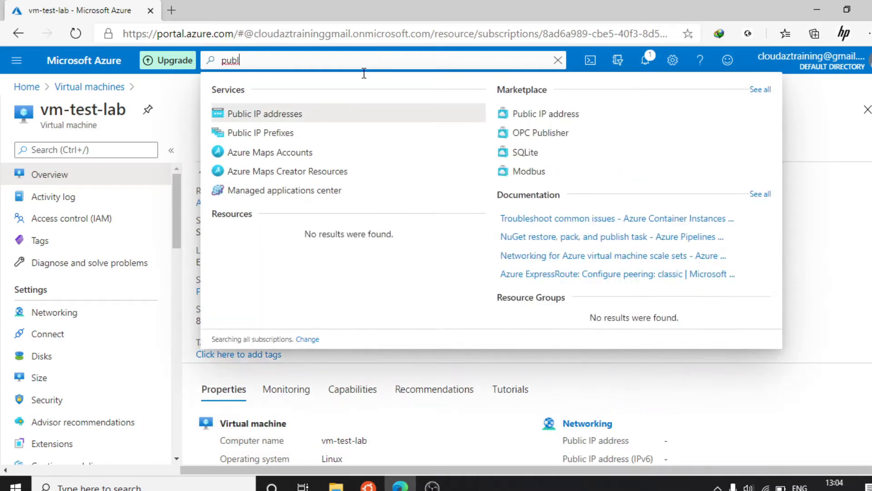
left_click(298, 120)
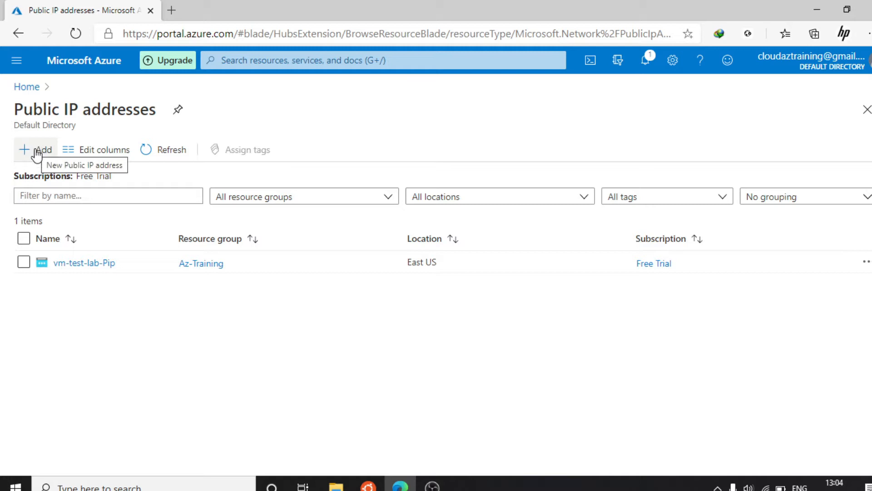
left_click(36, 153)
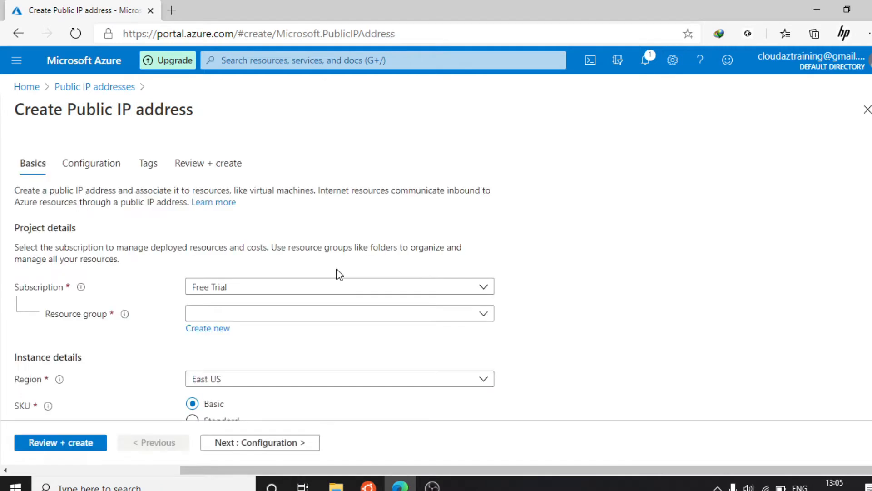
Assign the public IP address to the Az-Training resource group with the Basic SKU, and continue to its configuration.
scroll(391, 249, "down", 1)
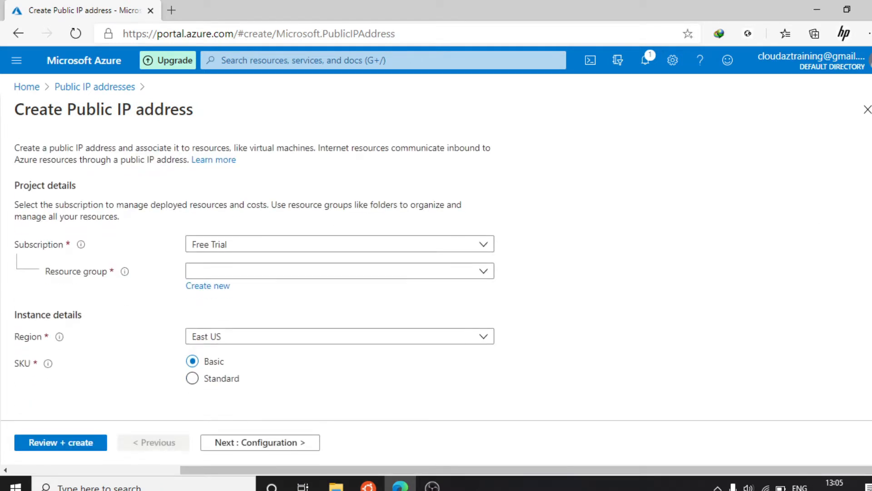
left_click(337, 272)
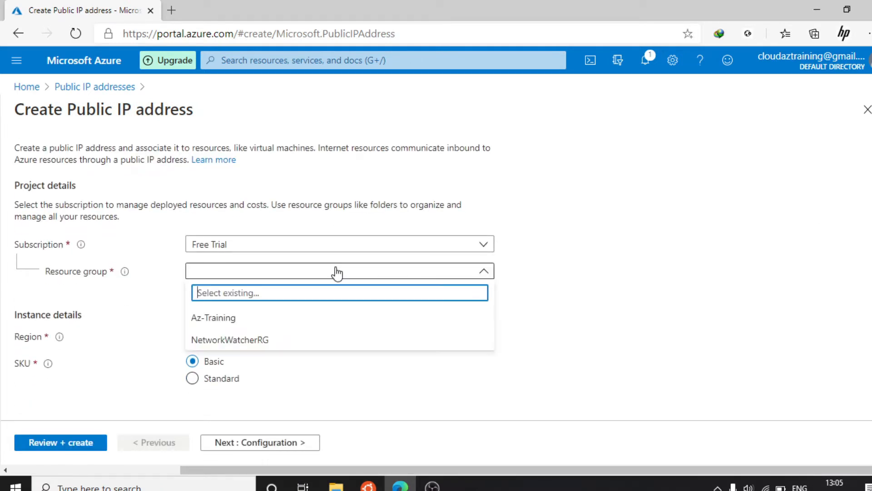
left_click(260, 322)
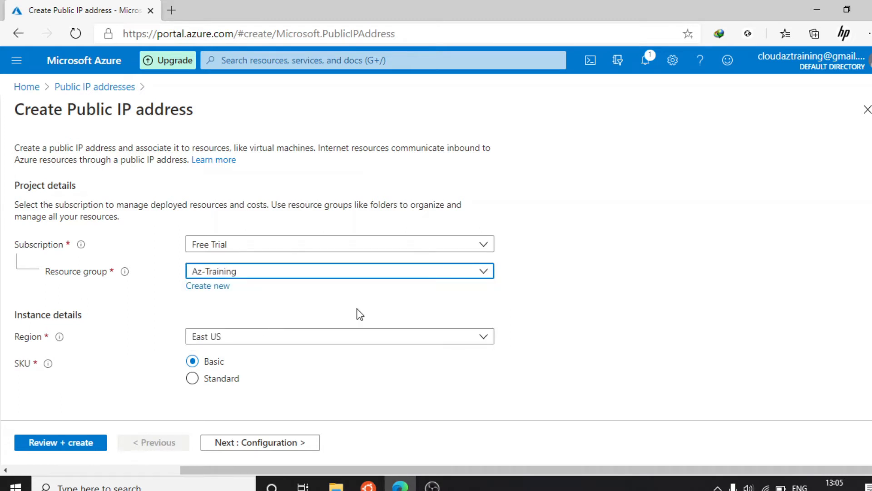
left_click(628, 274)
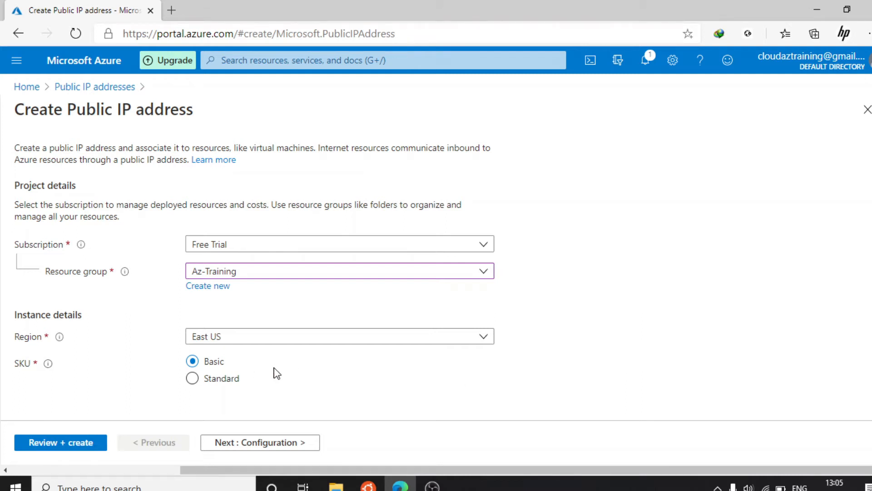
left_click(193, 379)
left_click(191, 367)
left_click(275, 449)
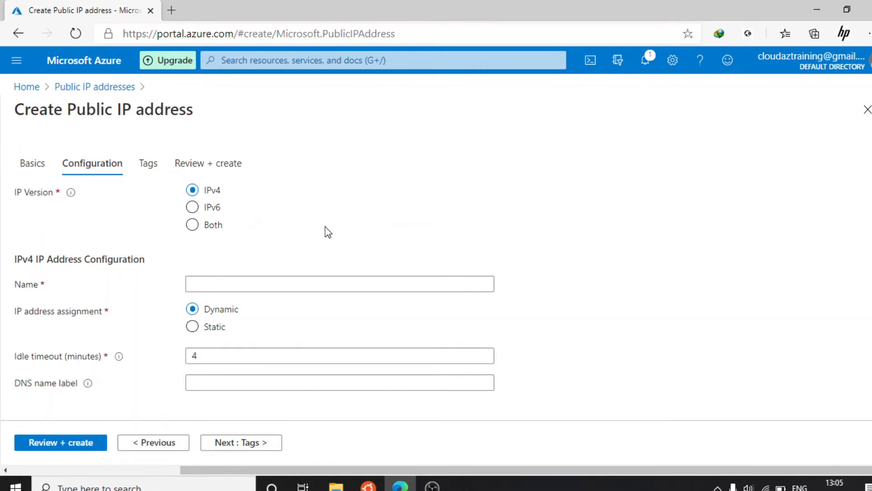
Name the IPv4 public IP address vm-test-lab-pip1.
left_click(210, 285)
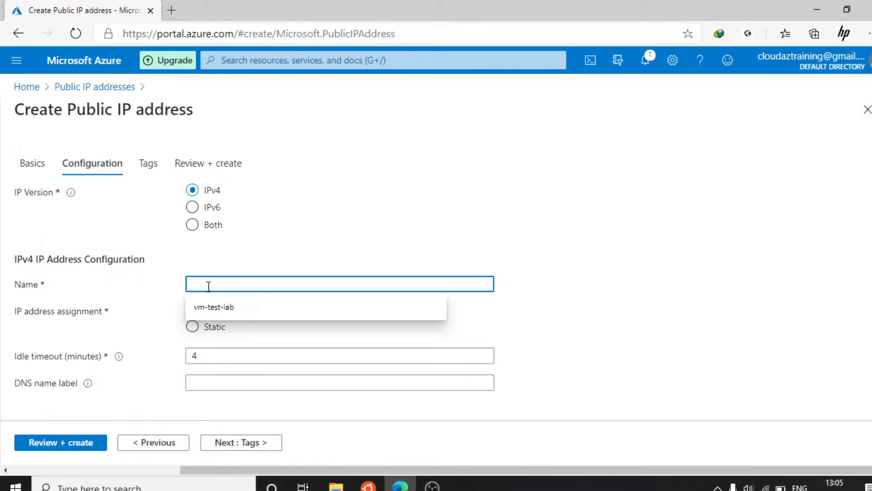
left_click(224, 307)
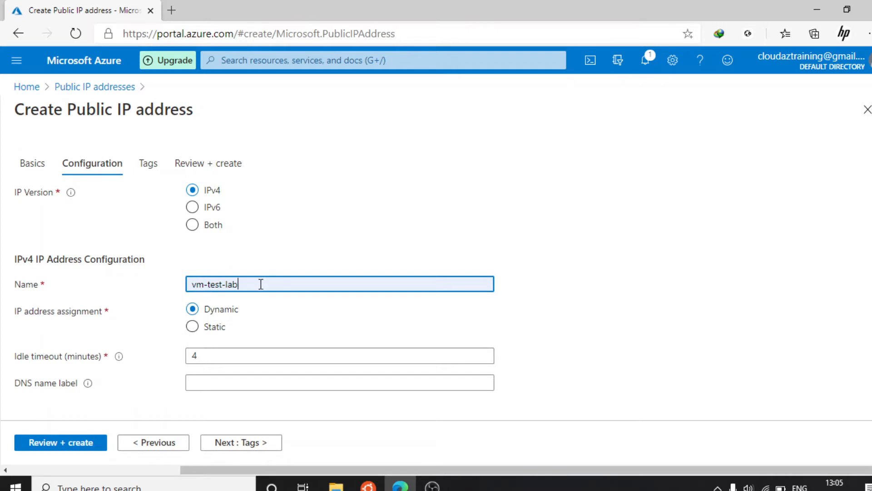
type("-pip1")
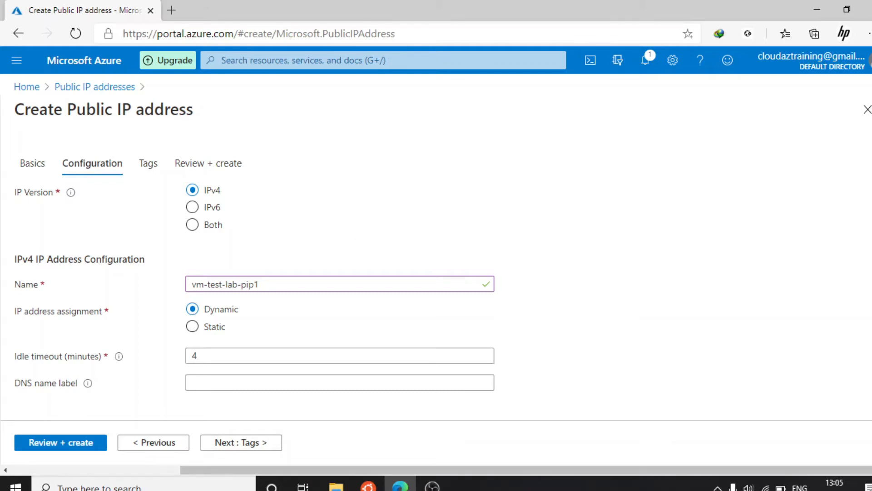
Set the IP address assignment to Static and check the explanation of the idle timeout setting.
scroll(340, 286, "down", 1)
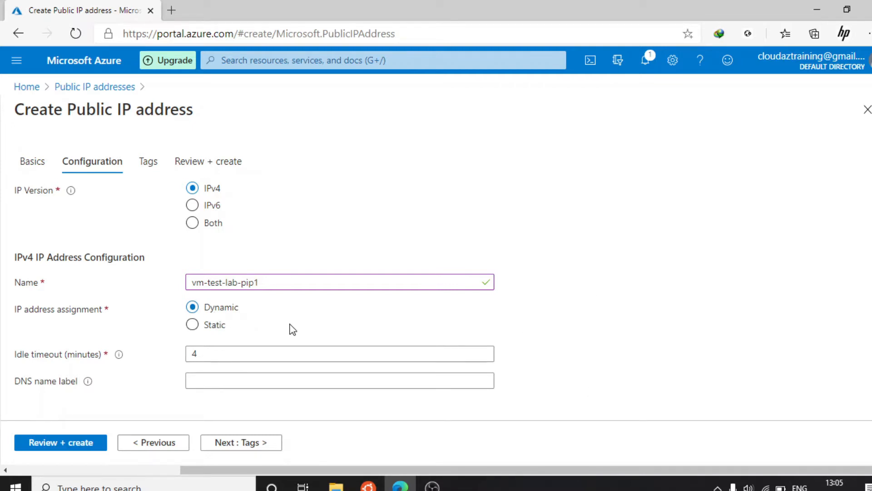
left_click(190, 325)
left_click(221, 354)
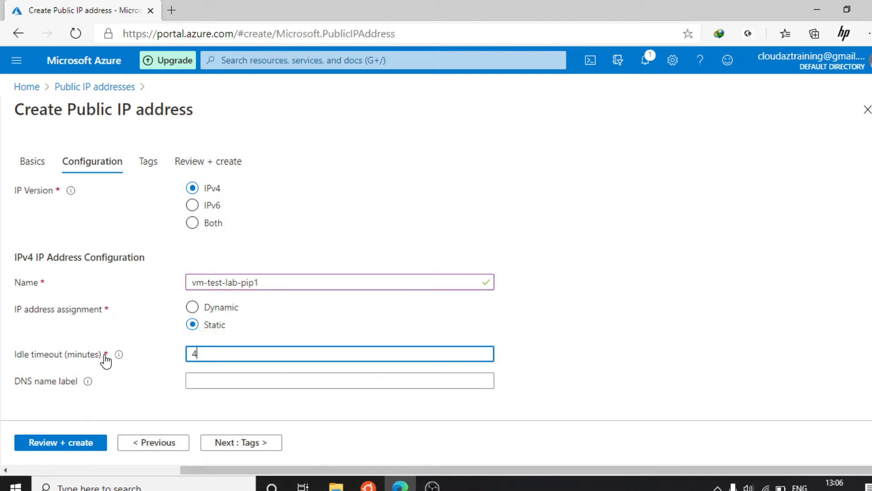
mouse_move(117, 355)
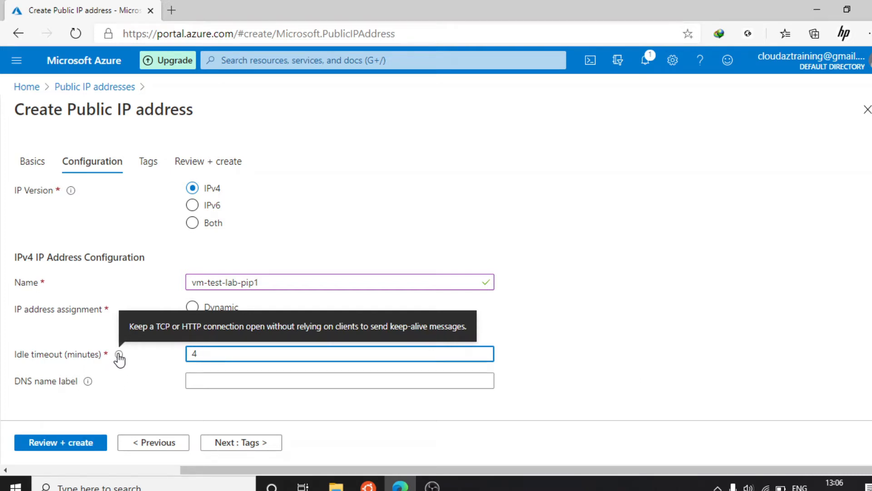
left_click(558, 332)
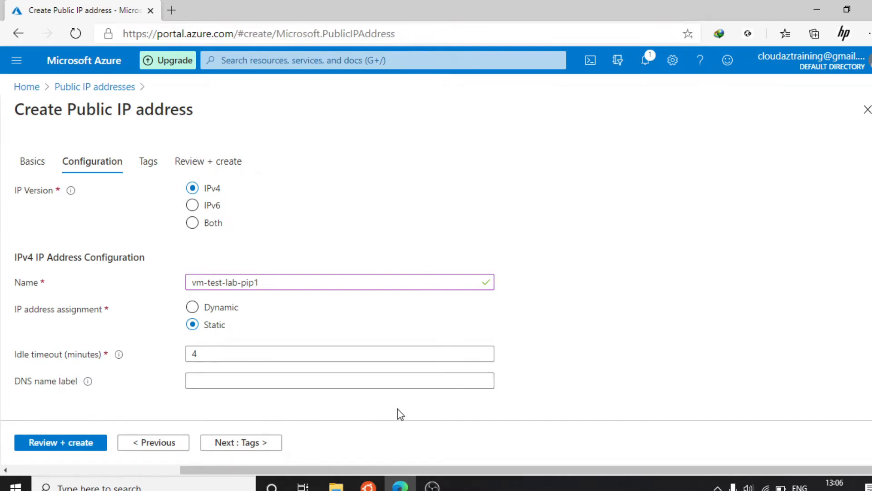
Create the public IP address without tags and open the deployed resource.
left_click(261, 450)
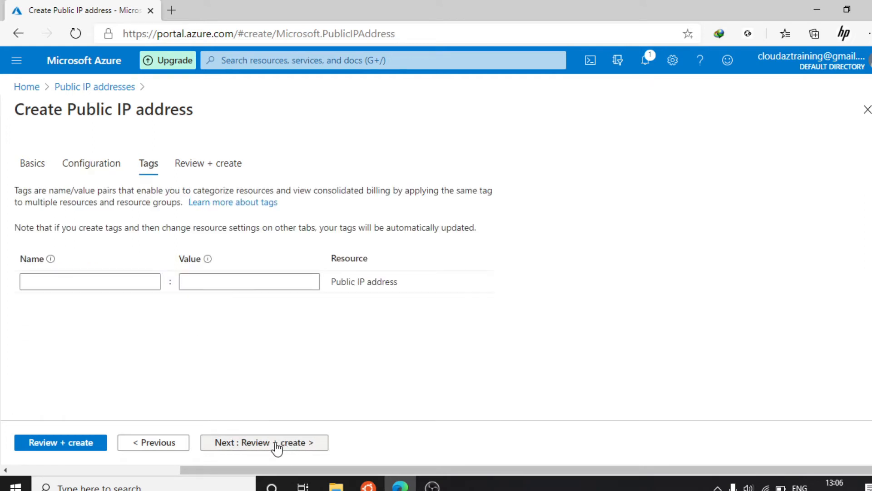
left_click(291, 447)
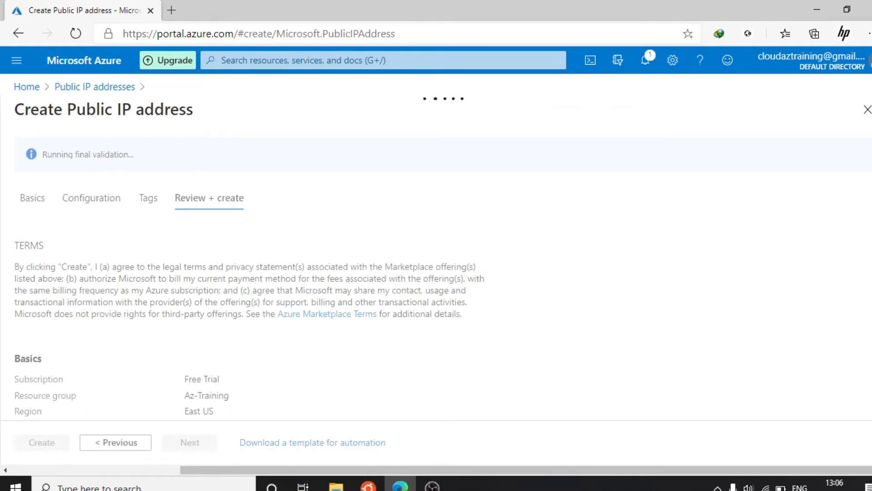
scroll(436, 272, "down", 3)
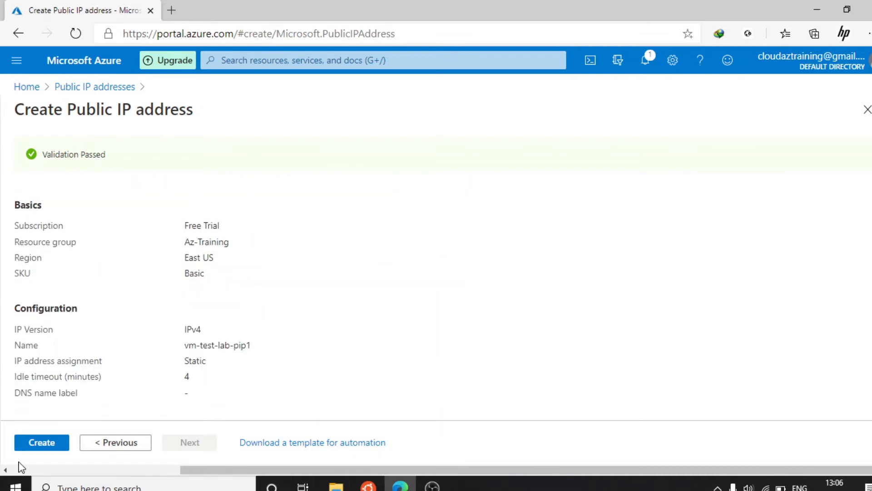
left_click(28, 445)
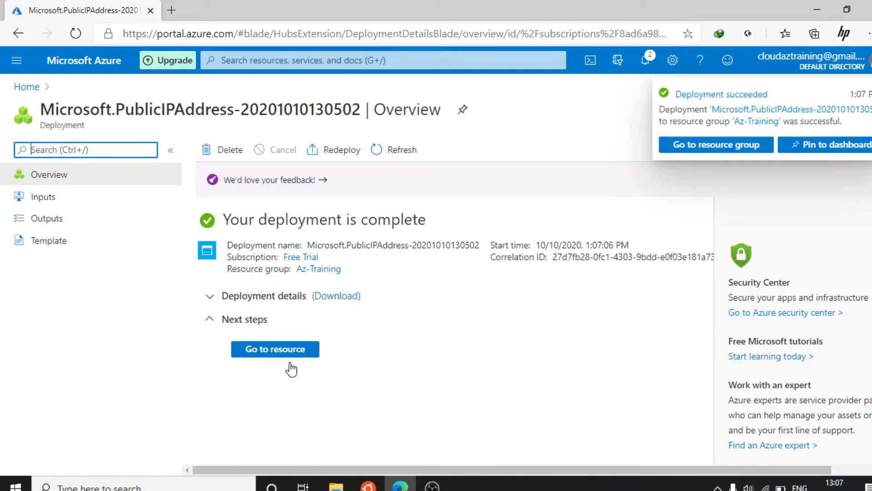
left_click(283, 349)
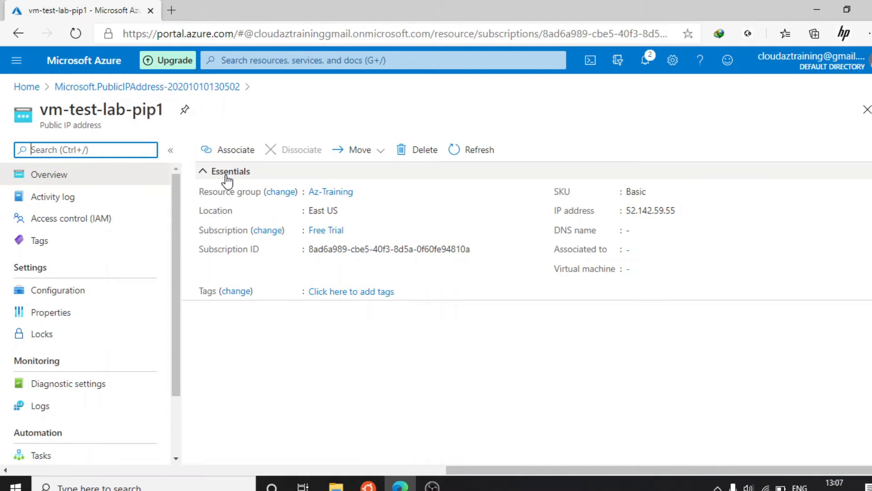
left_click(225, 151)
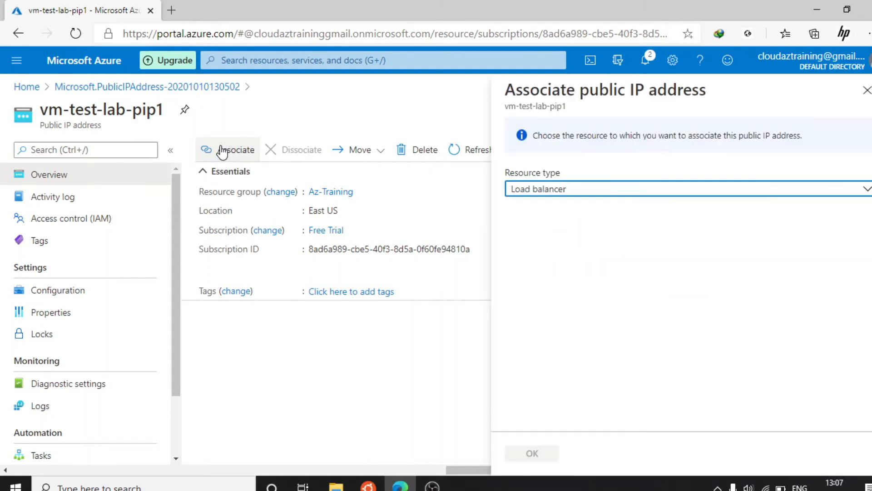
left_click(618, 195)
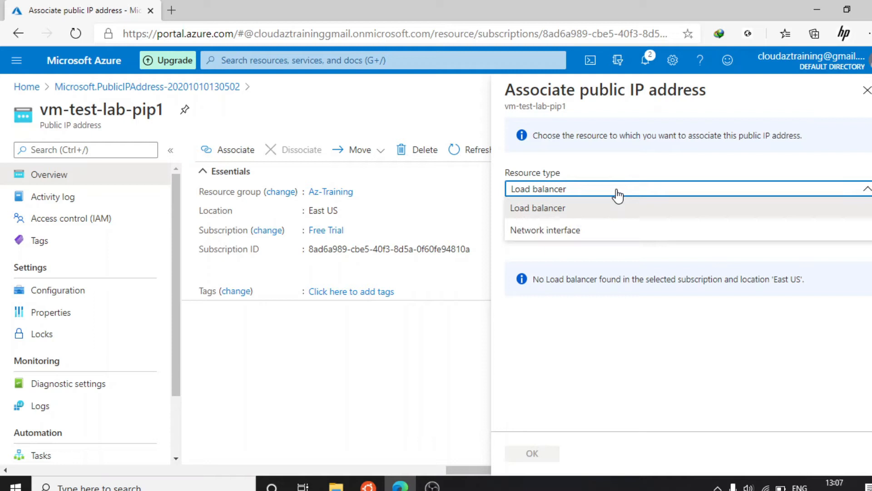
left_click(608, 235)
left_click(608, 235)
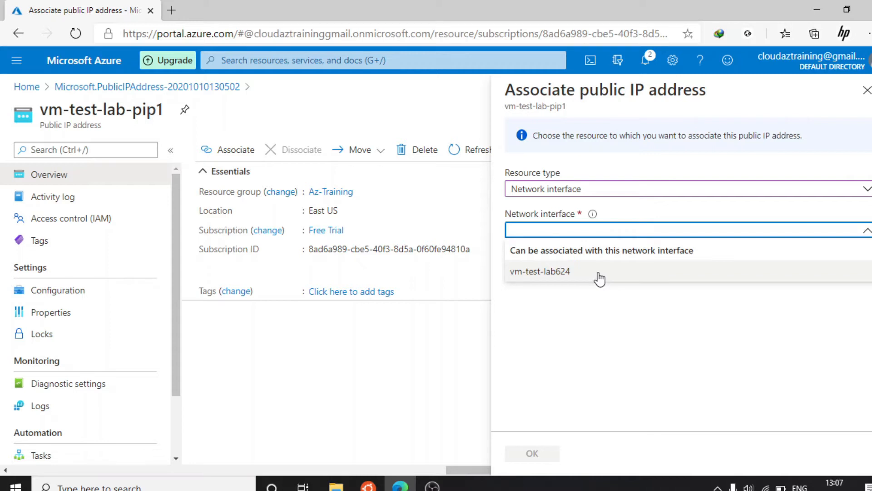
left_click(864, 99)
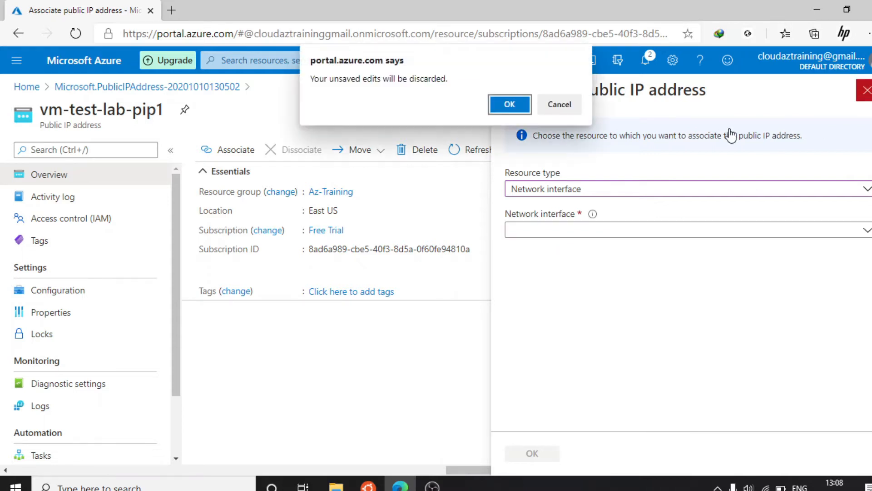
left_click(509, 104)
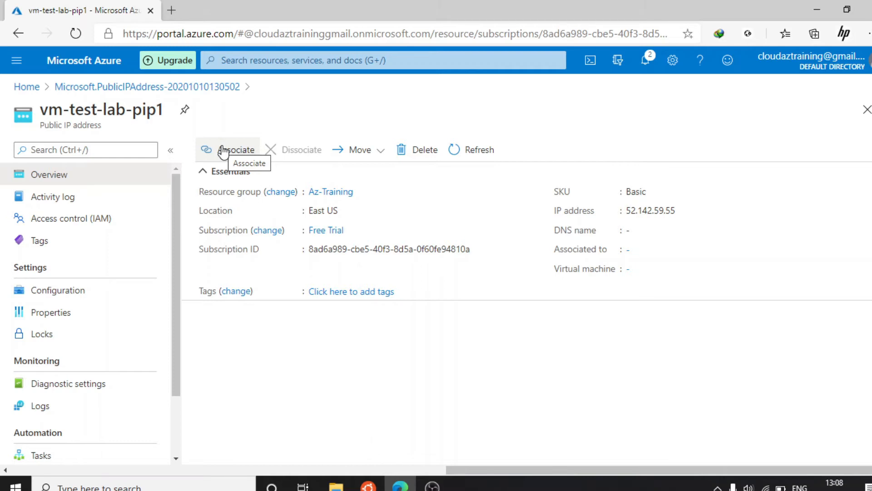
Return to the vm-test-lab virtual machine and open its virtual network, Az-Training-vnet.
left_click(160, 89)
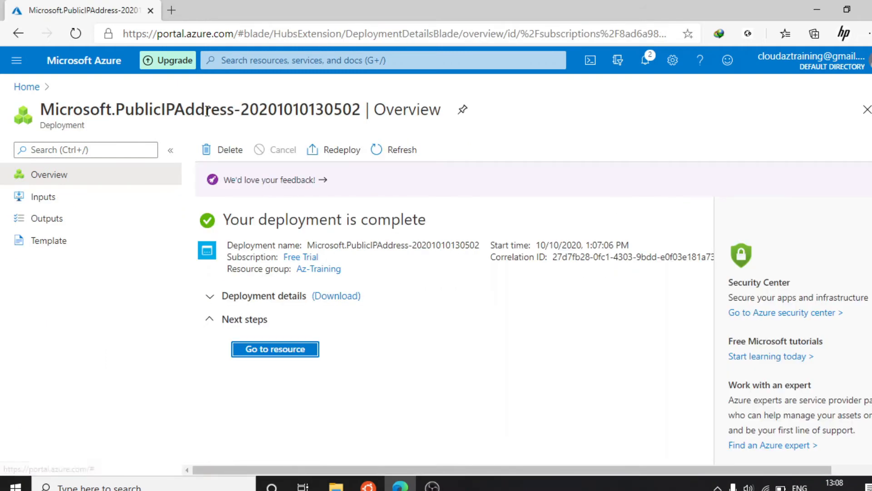
left_click(25, 87)
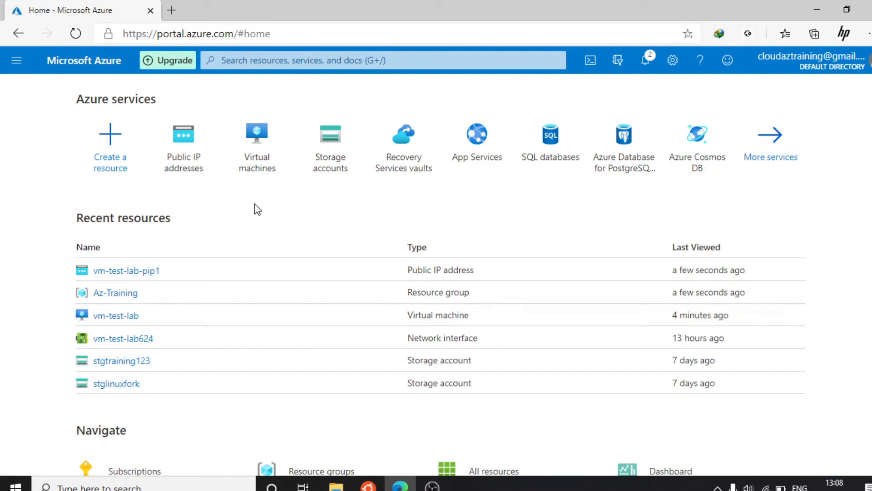
left_click(256, 143)
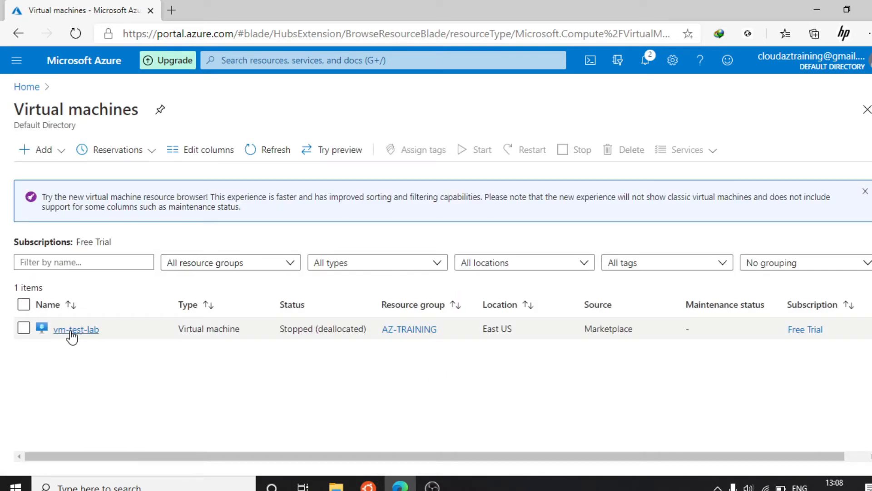
left_click(73, 329)
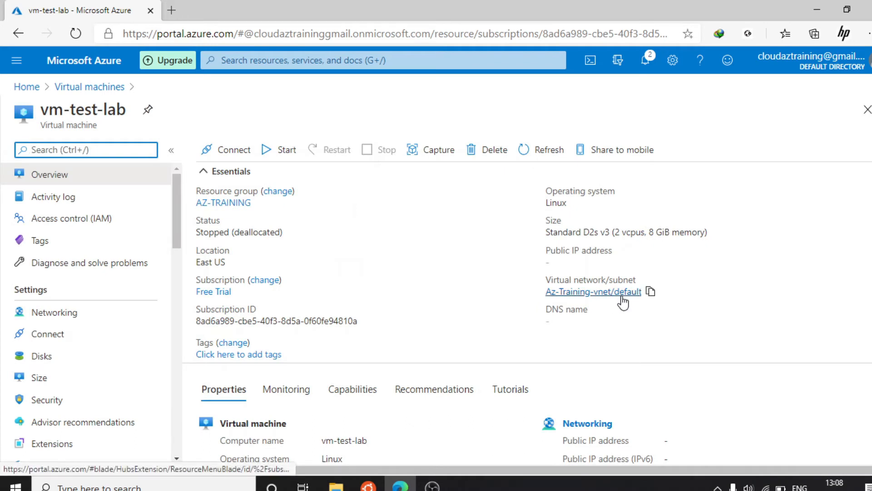
left_click(596, 296)
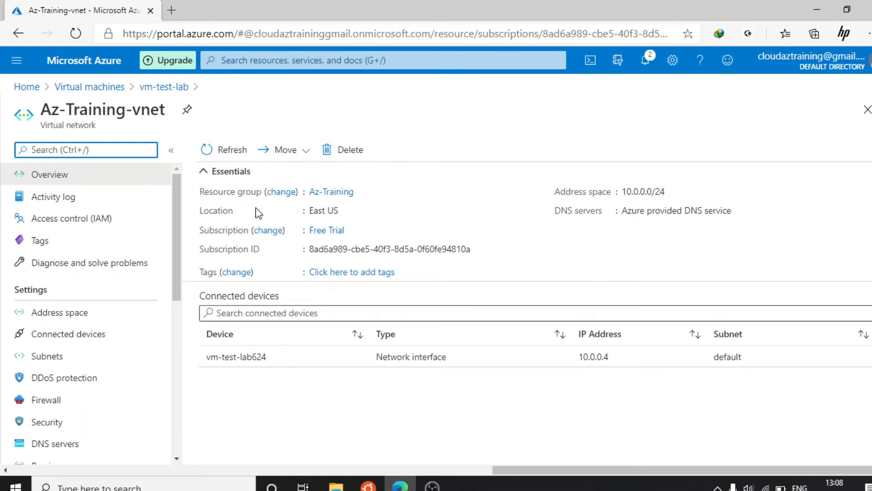
Search the portal for virtual networks and open Az-Training-vnet from the virtual networks list.
left_click(281, 68)
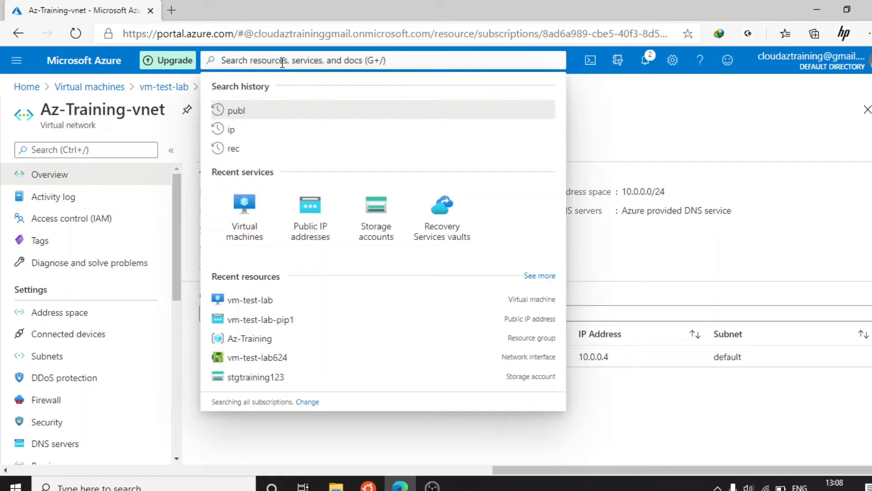
type("azure")
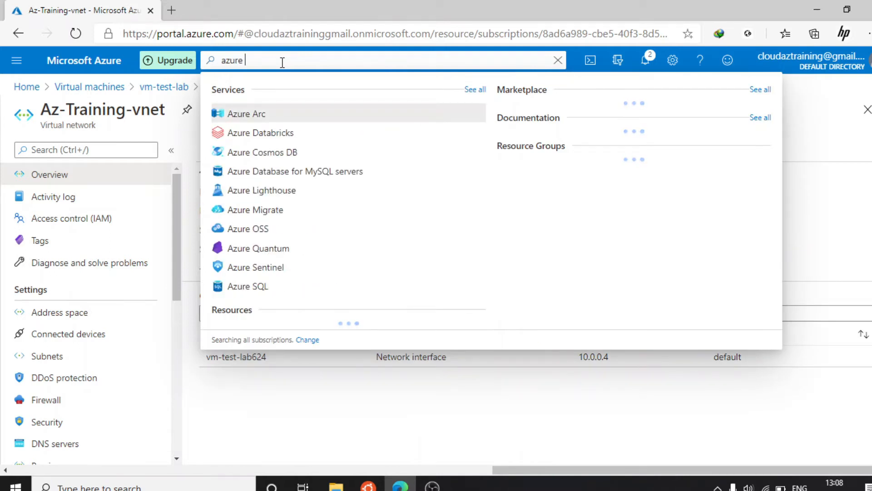
type(" vir")
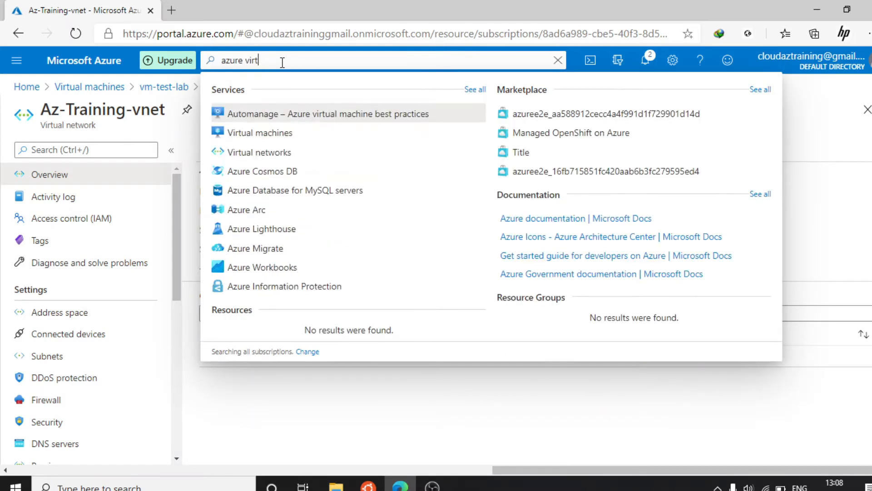
type("t")
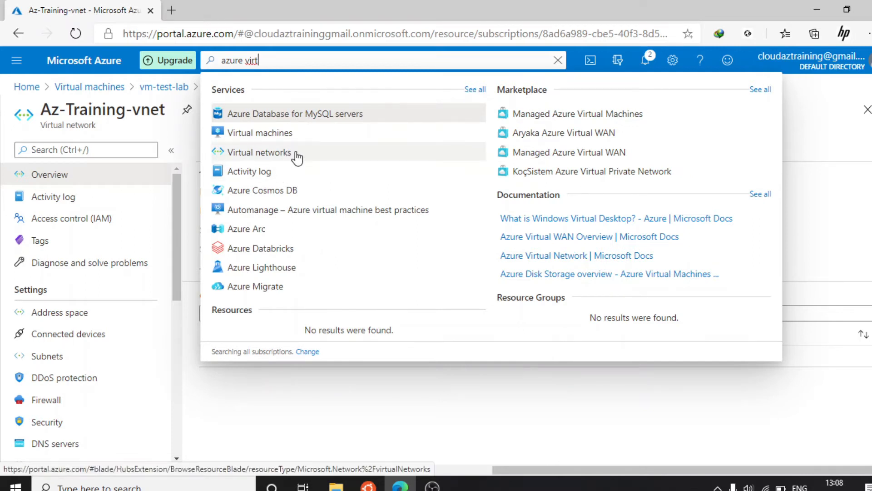
left_click(297, 157)
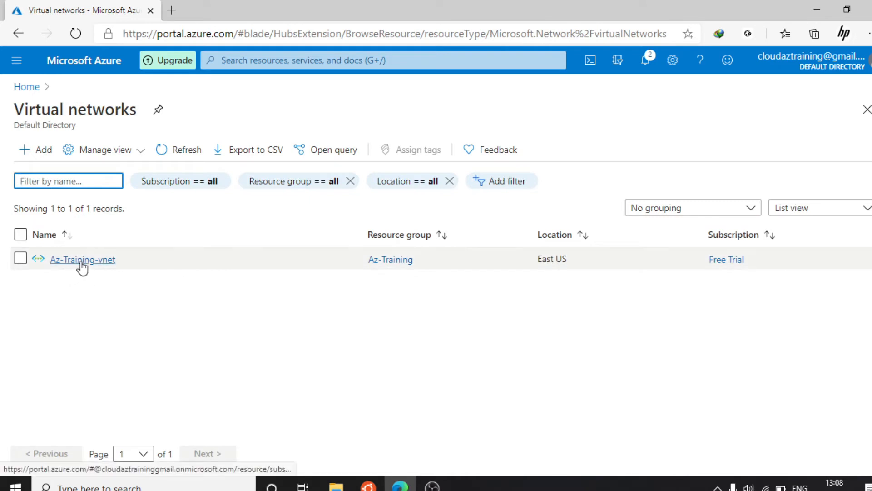
left_click(81, 264)
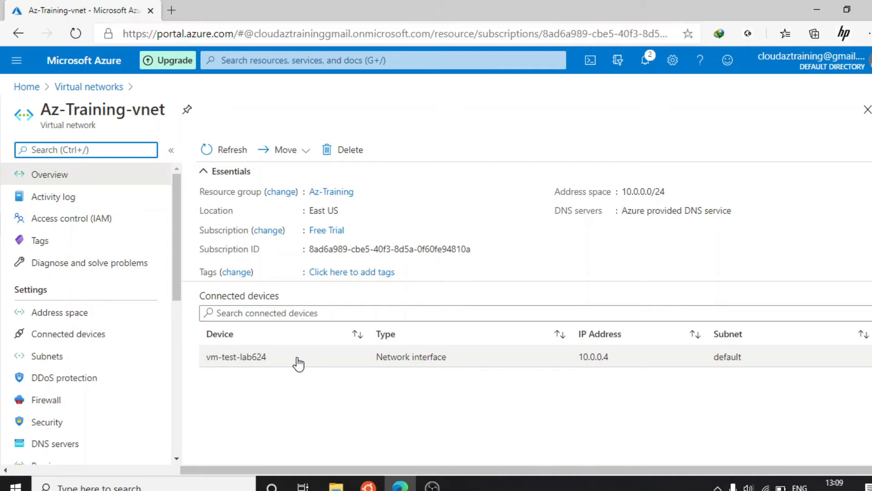
Open the connected network interface vm-test-lab624 and bring up its ipconfig1 IP configuration.
left_click(305, 359)
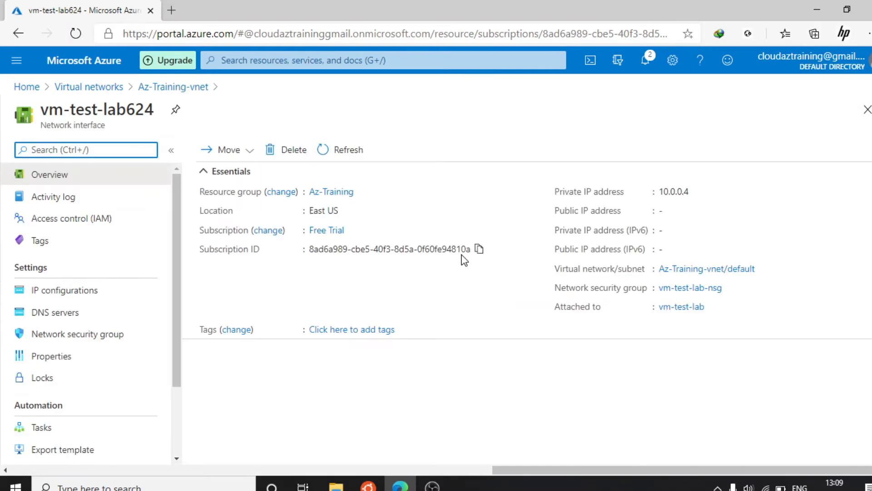
left_click(105, 294)
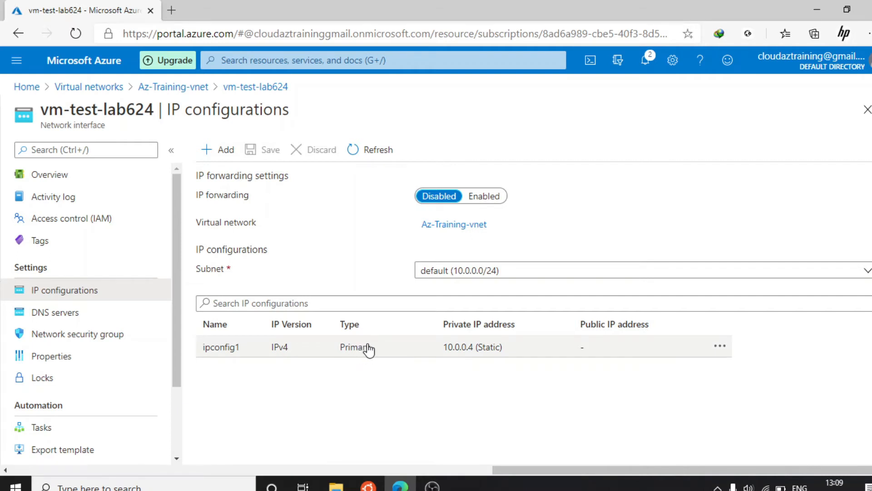
left_click(369, 348)
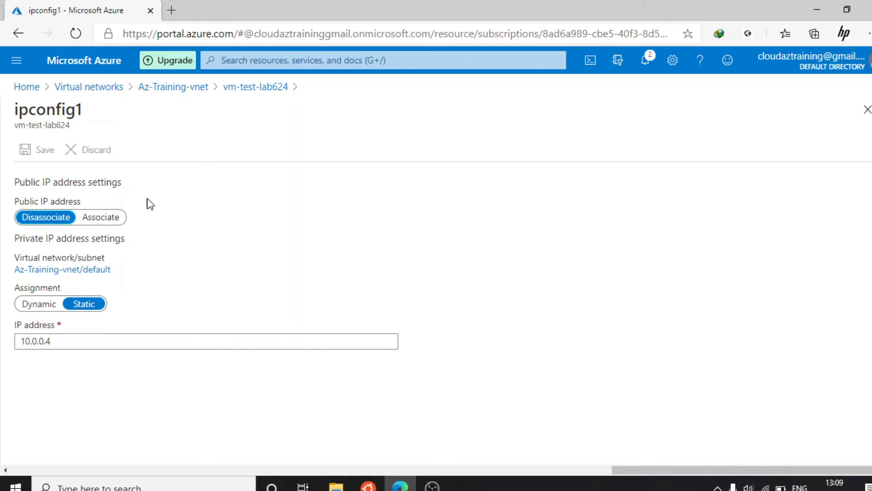
Associate the public IP address vm-test-lab-pip1 with ipconfig1 and save the configuration.
left_click(100, 218)
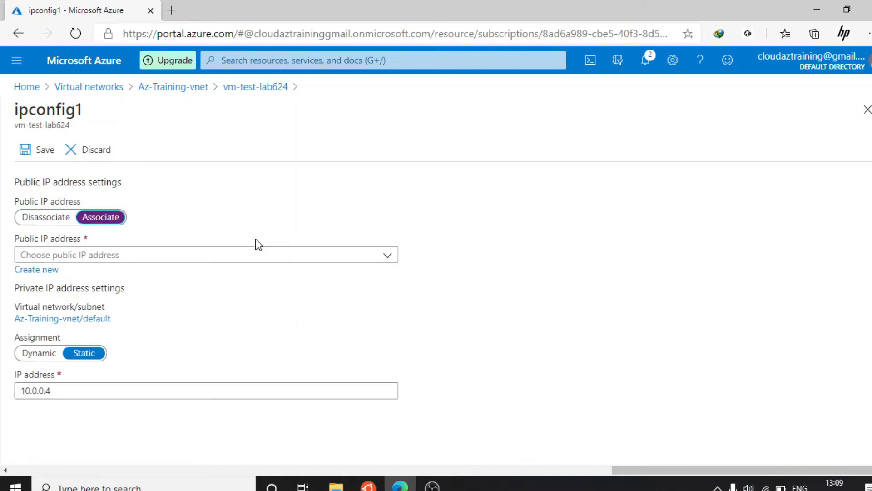
left_click(218, 258)
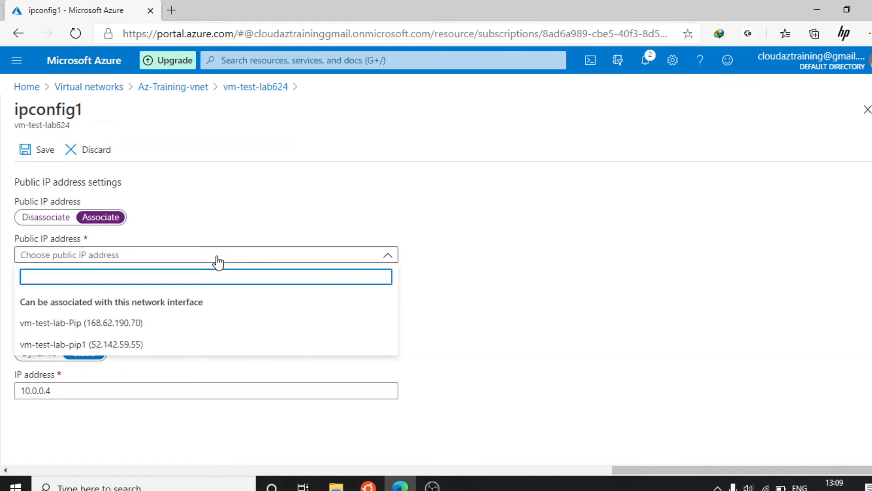
left_click(190, 350)
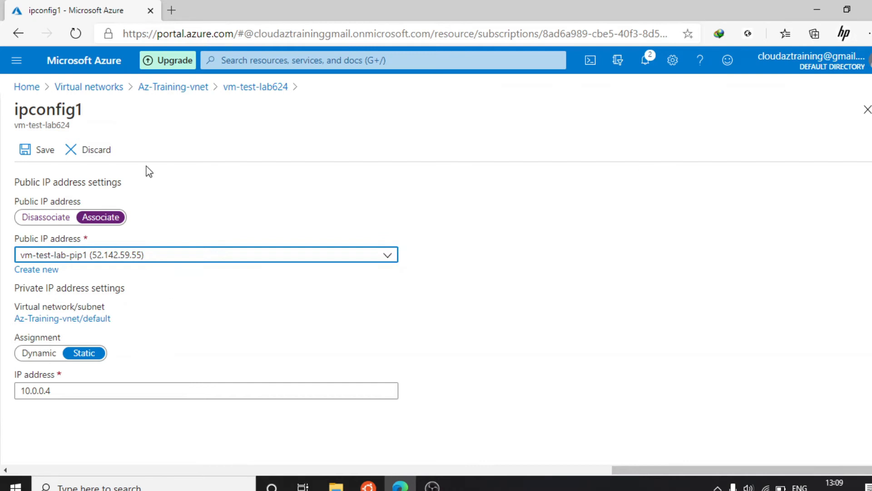
left_click(24, 150)
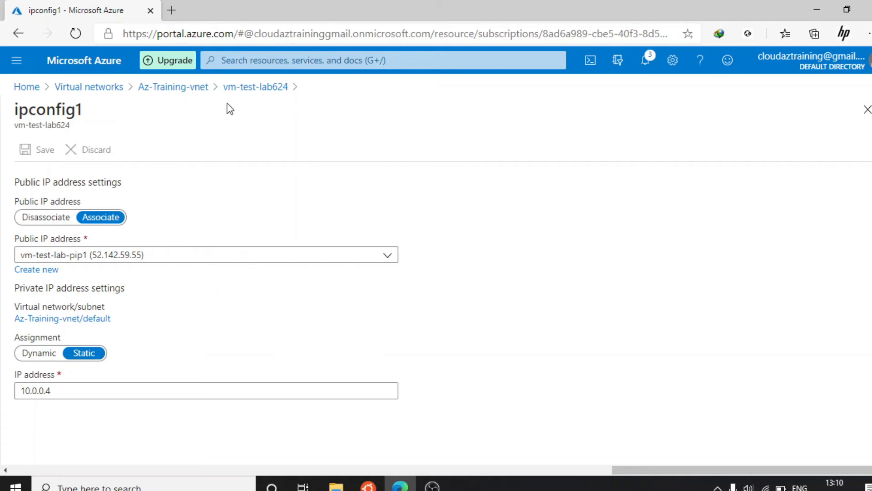
Go back to the portal home and open the vm-test-lab virtual machine's overview.
left_click(257, 87)
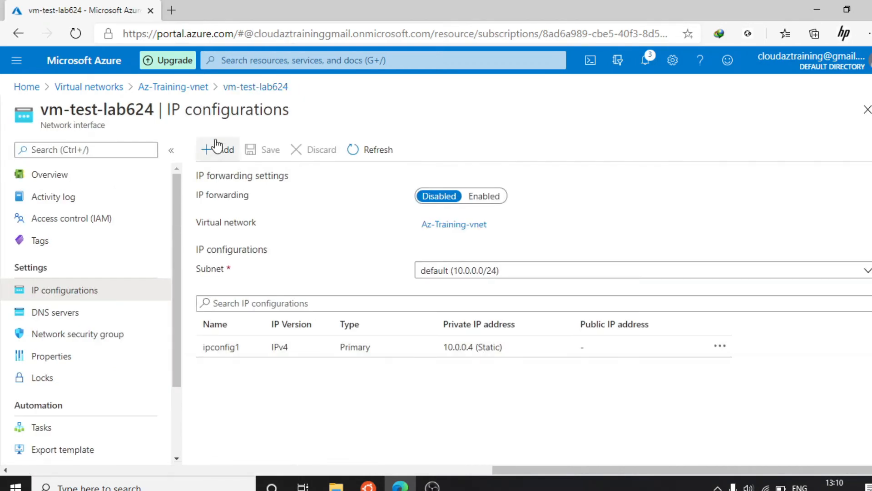
left_click(181, 87)
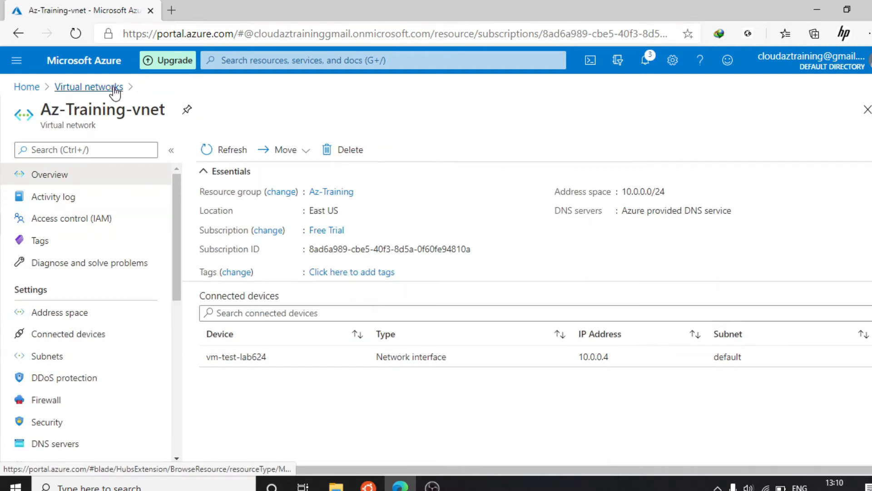
left_click(91, 88)
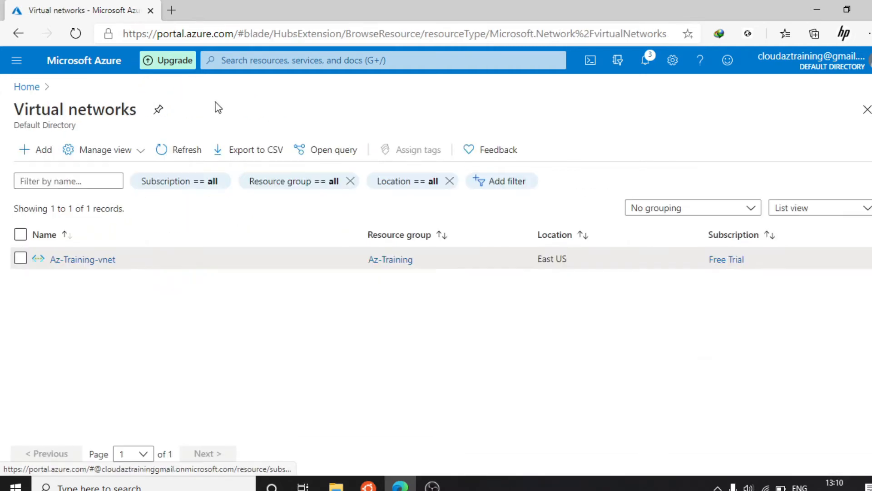
left_click(26, 88)
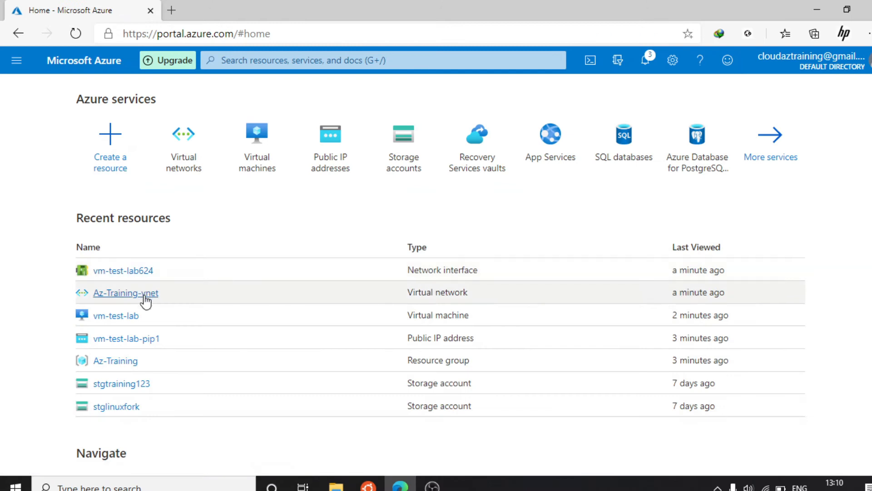
left_click(255, 152)
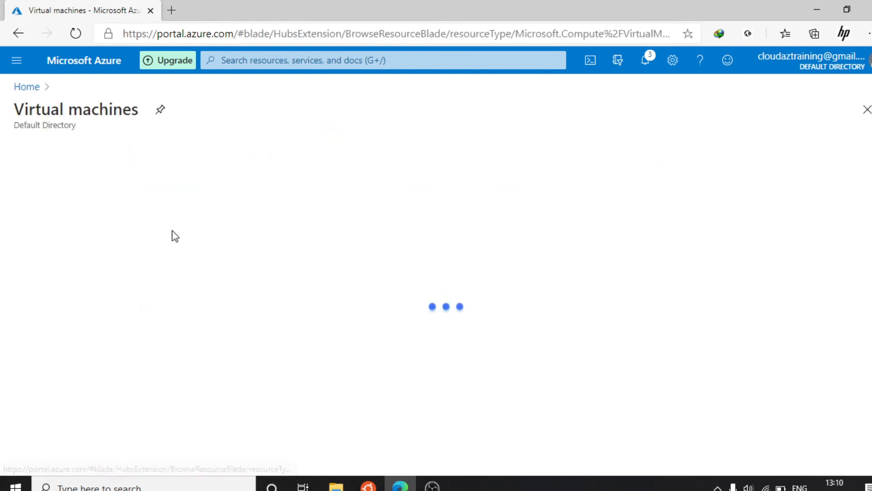
left_click(74, 329)
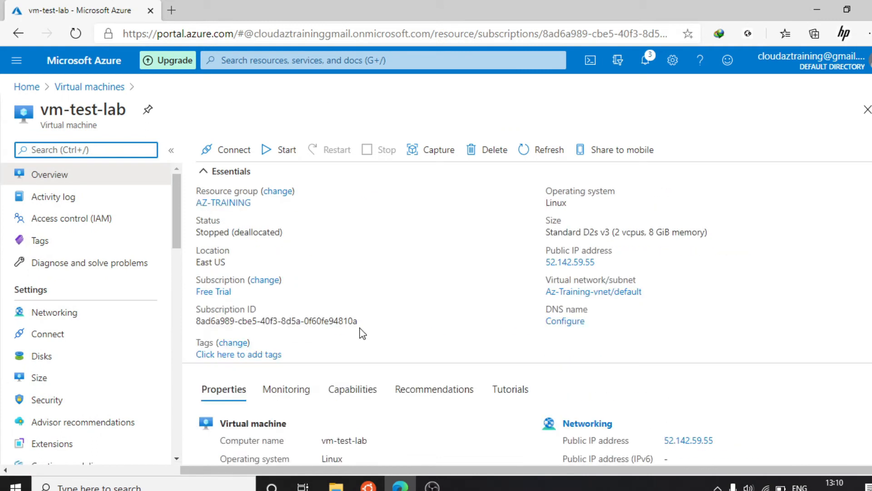
Start the vm-test-lab virtual machine.
mouse_move(601, 264)
left_click(269, 149)
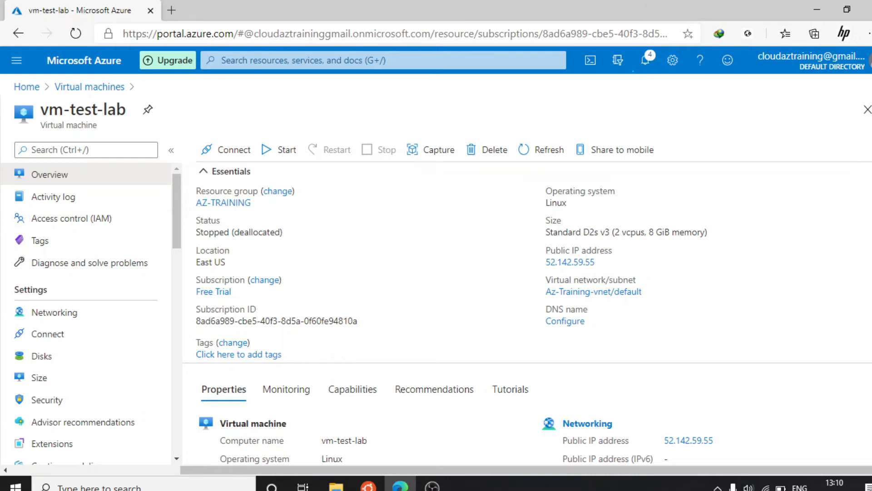
scroll(527, 314, "down", 3)
scroll(527, 314, "up", 3)
Dismiss all portal notifications except the one for starting the virtual machine, and close the notification list.
left_click(647, 62)
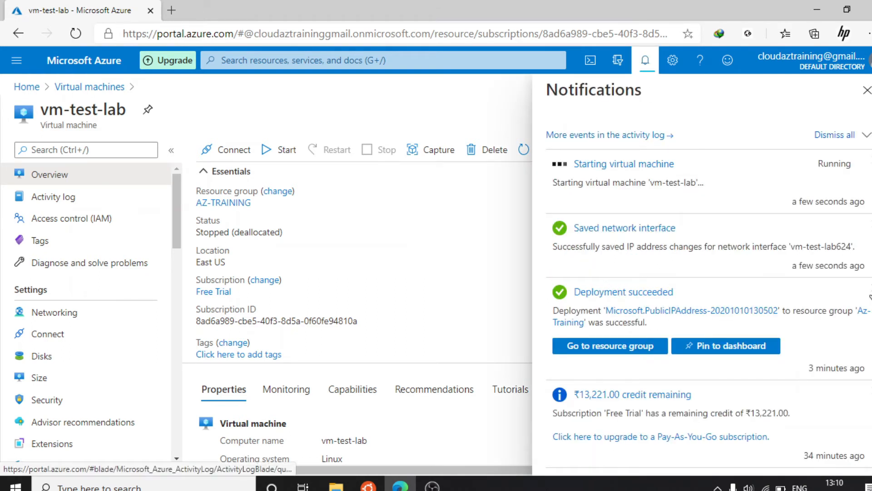
left_click(865, 291)
left_click(864, 291)
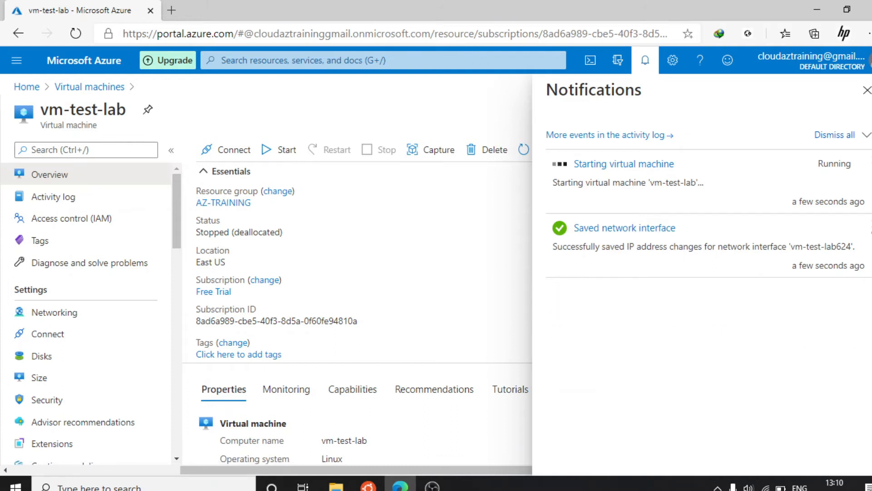
left_click(871, 228)
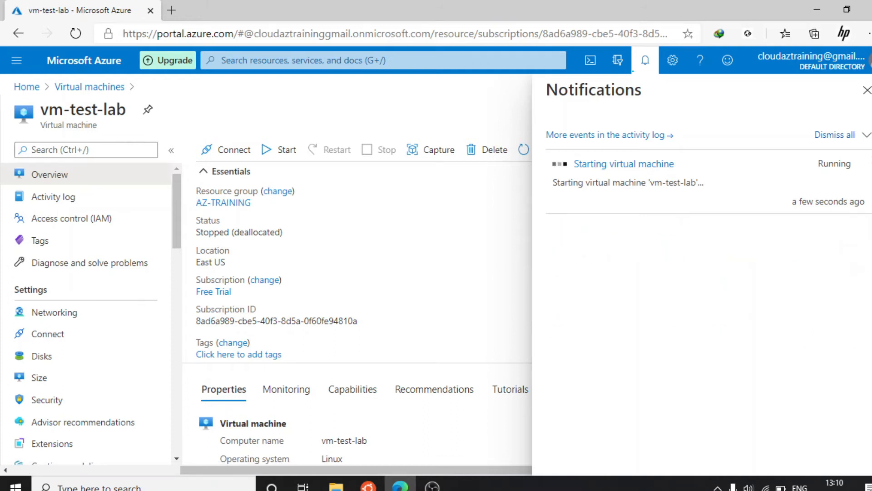
left_click(646, 60)
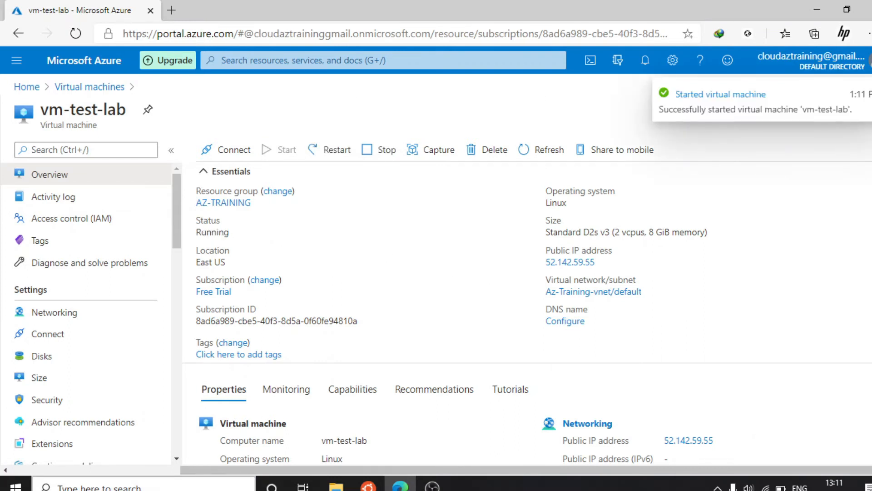
Find the PuTTY app through the Windows search and launch it.
left_click(143, 487)
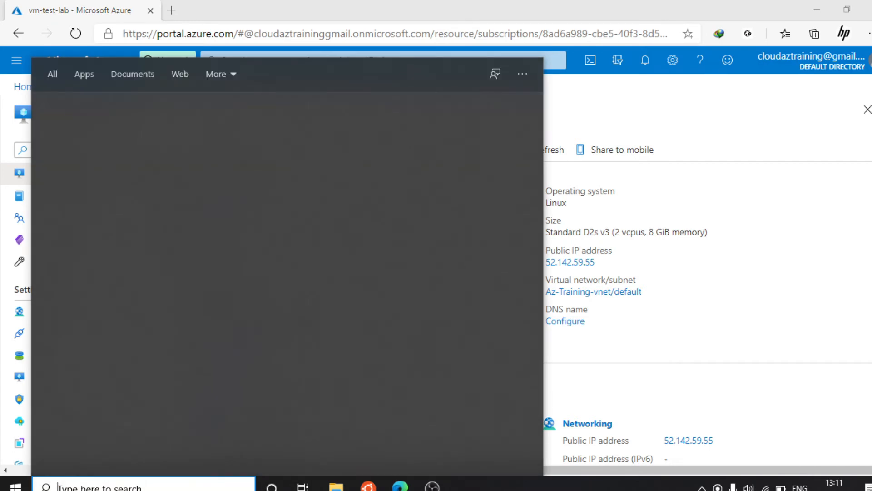
type("nutty")
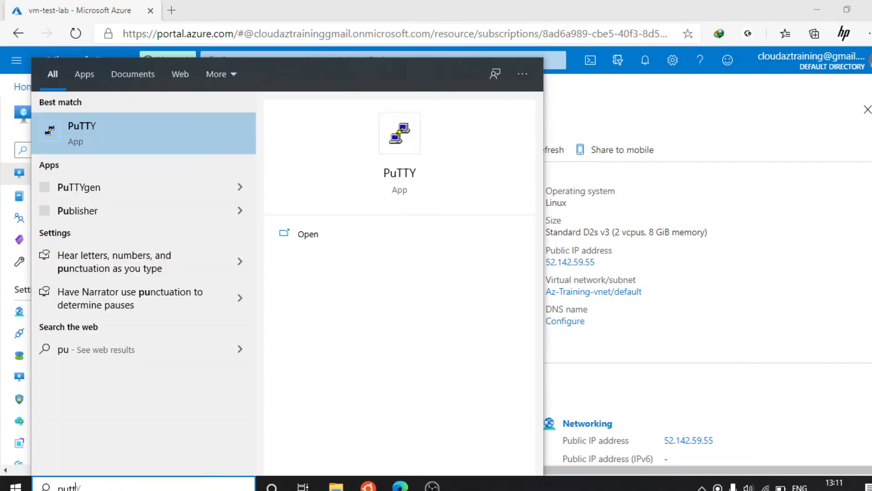
left_click(336, 243)
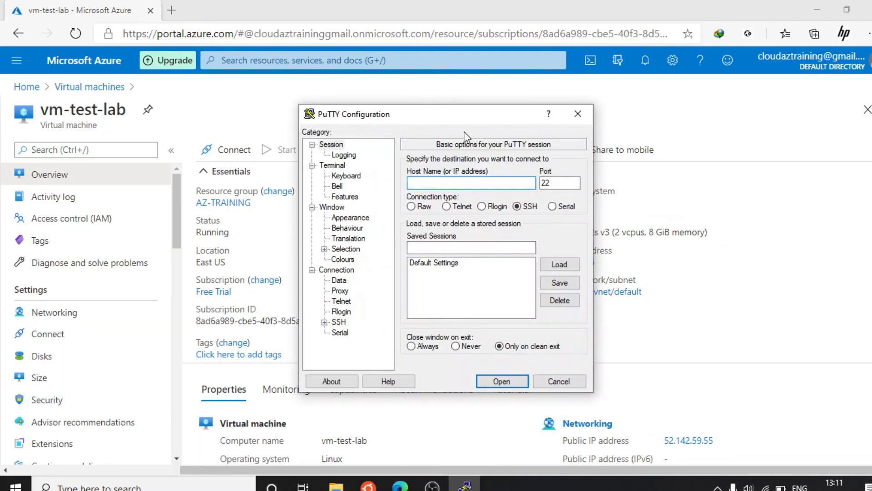
Copy the virtual machine's public IP address 52.142.59.55 into PuTTY as the host and try to open an SSH session.
left_click_drag(466, 121, 394, 232)
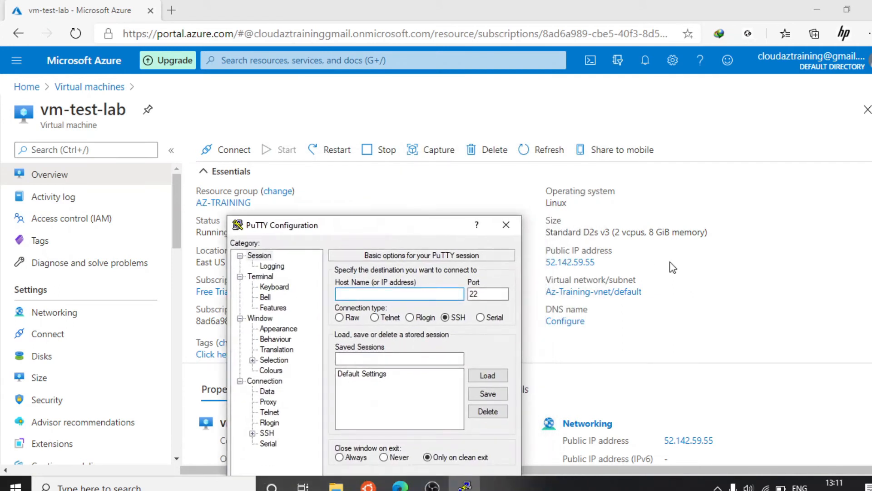
left_click(602, 263)
left_click(465, 486)
key("ctrl+v")
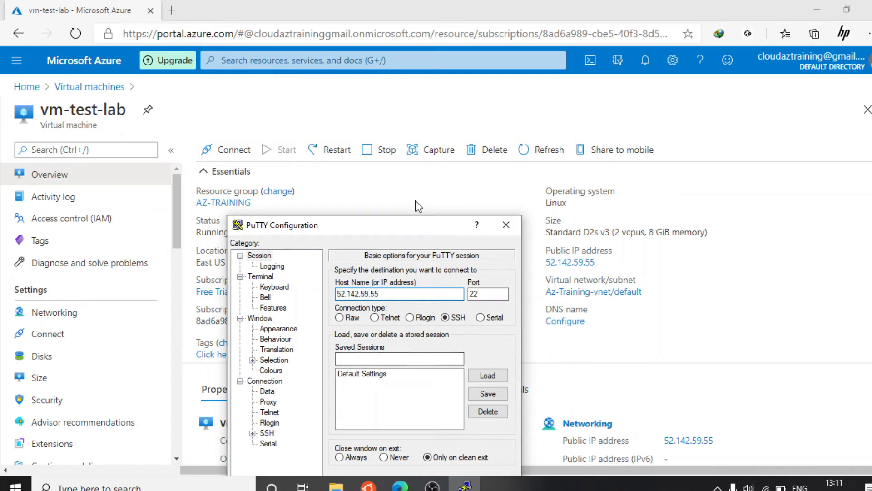
left_click_drag(381, 223, 425, 88)
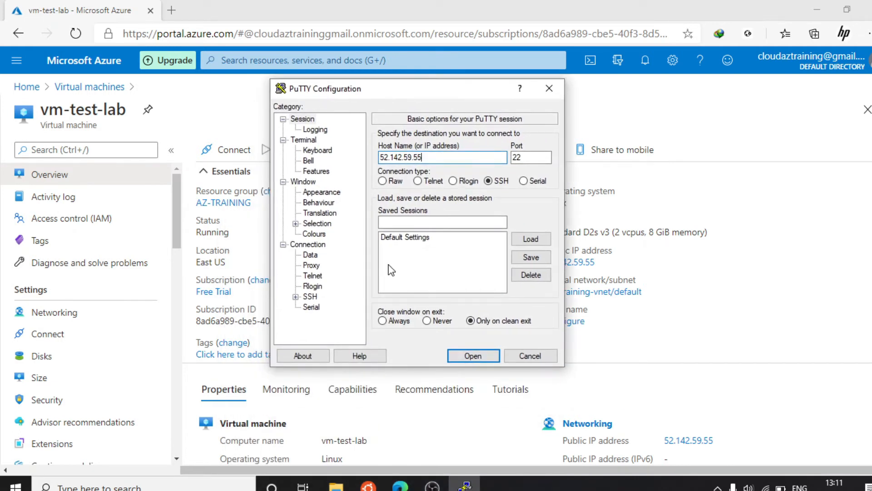
left_click(462, 359)
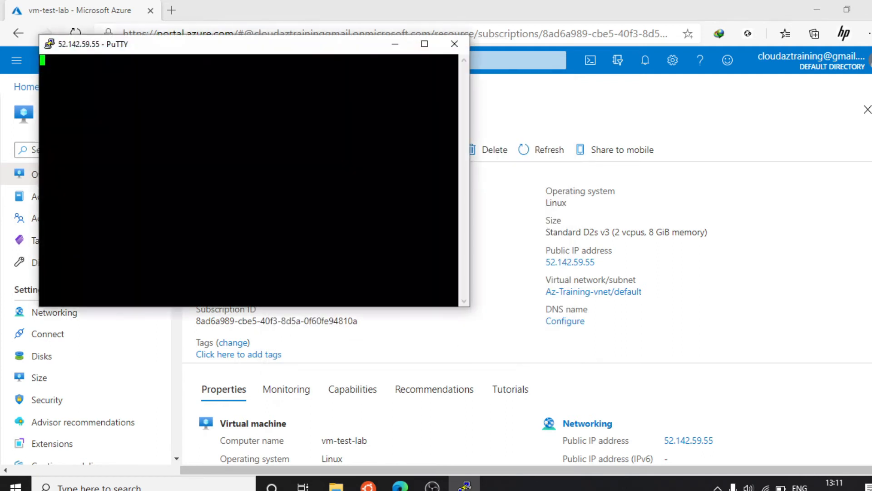
left_click_drag(183, 51, 370, 170)
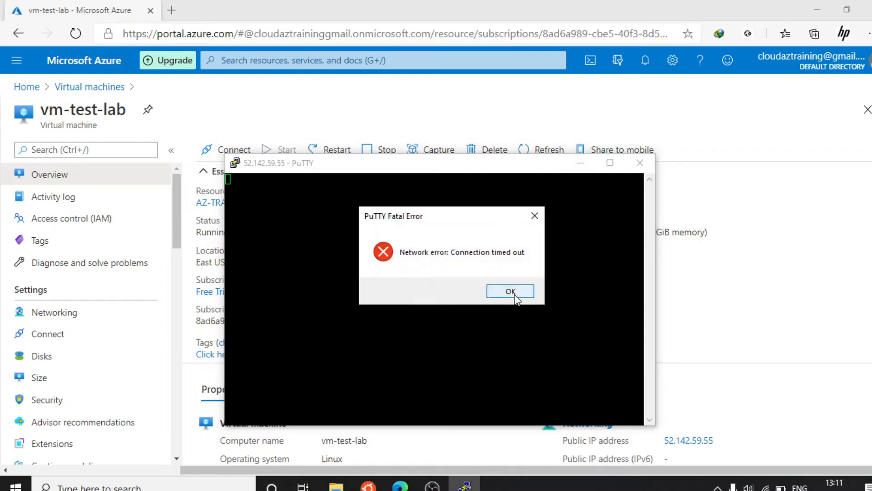
left_click(510, 291)
Minimize the PuTTY terminal, reload the vm-test-lab overview page, and switch back to the PuTTY window.
left_click(581, 162)
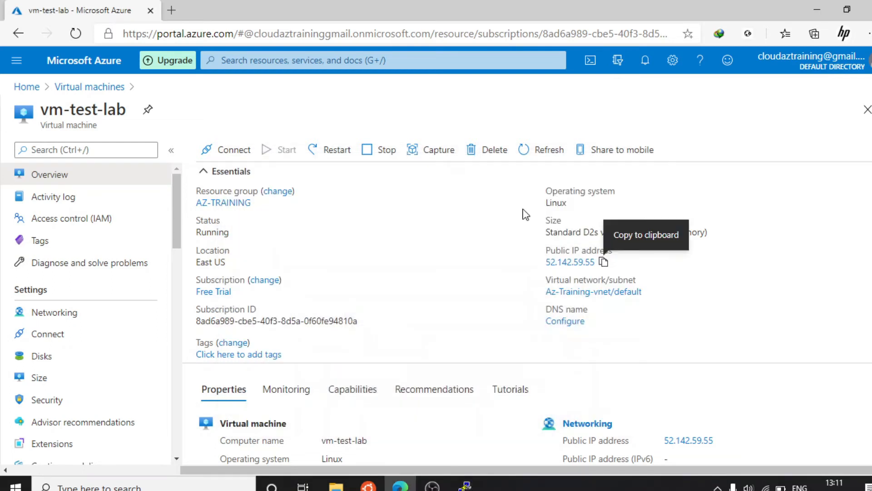
left_click(75, 33)
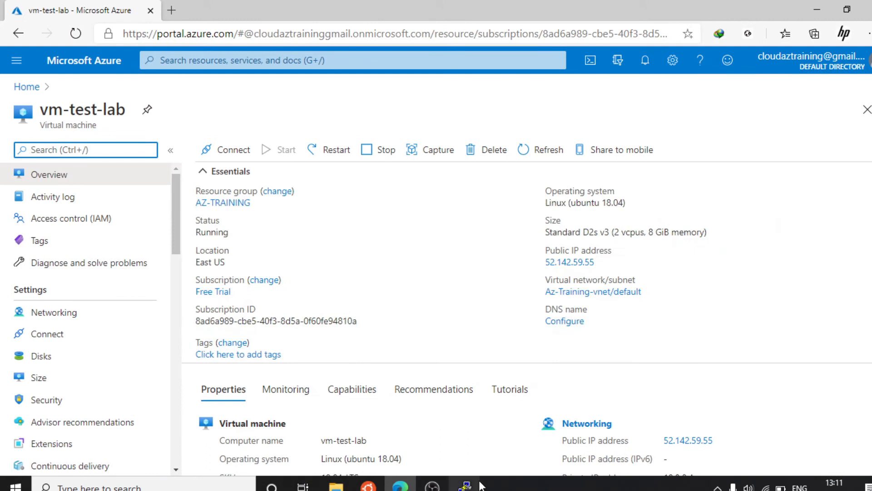
left_click(465, 484)
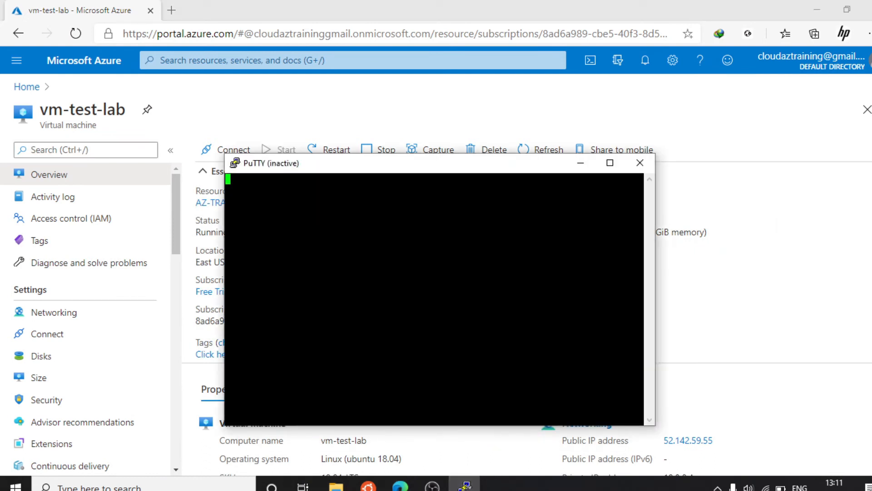
Restart the inactive PuTTY session and accept the server's host key into the cache.
left_click(235, 163)
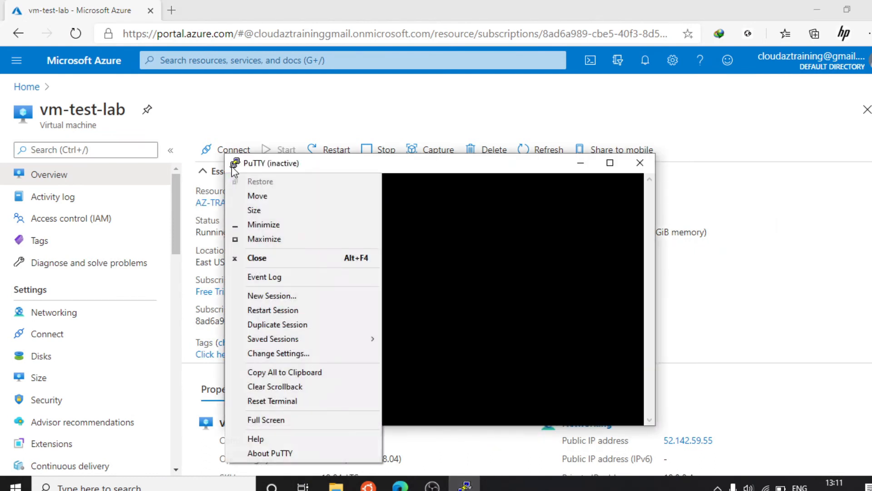
left_click(291, 310)
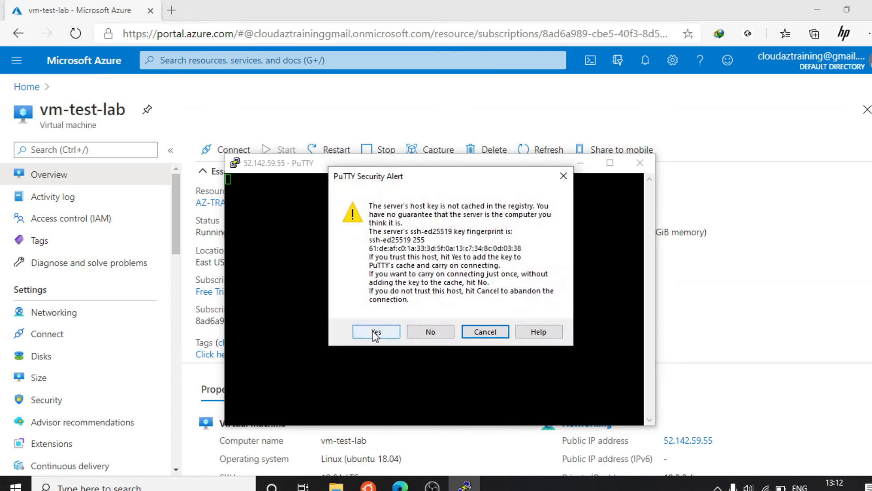
left_click(377, 332)
Try to log in to 52.142.59.55 as kiosk with the account password.
type("kiosk")
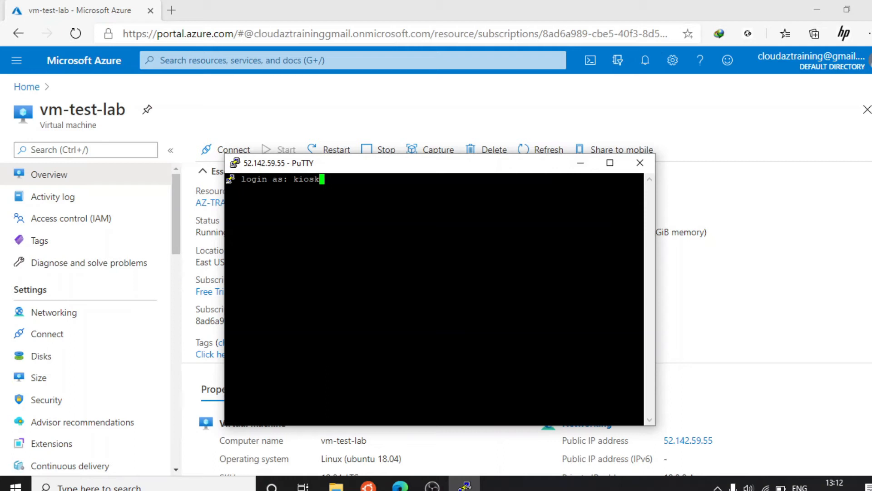
key("Return")
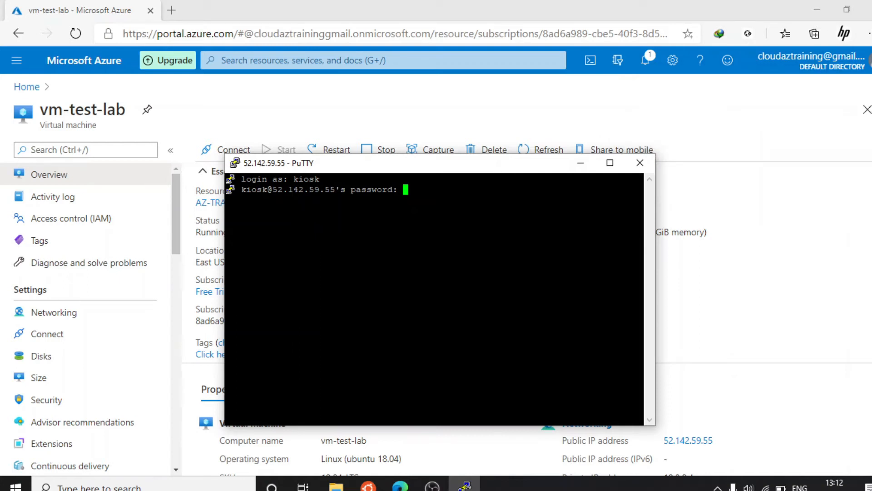
key("Return")
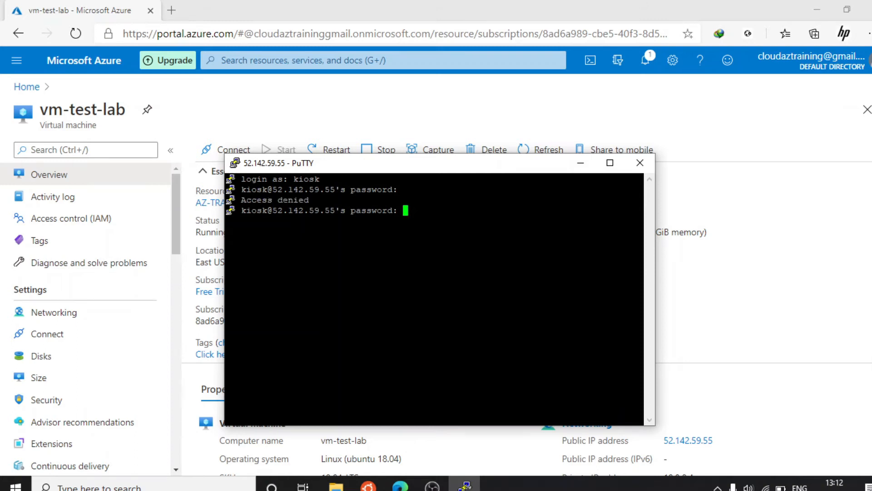
Duplicate the SSH session to 52.142.59.55 and log in as sysadmin with the account password.
left_click(235, 162)
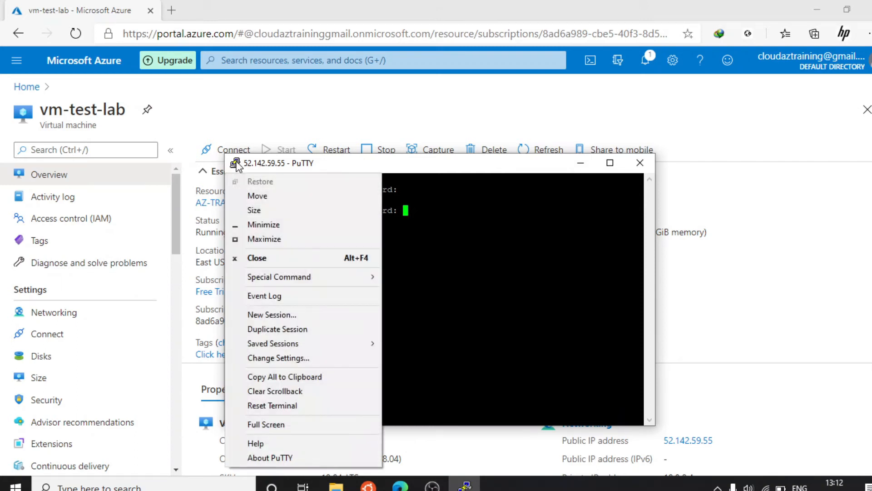
left_click(279, 329)
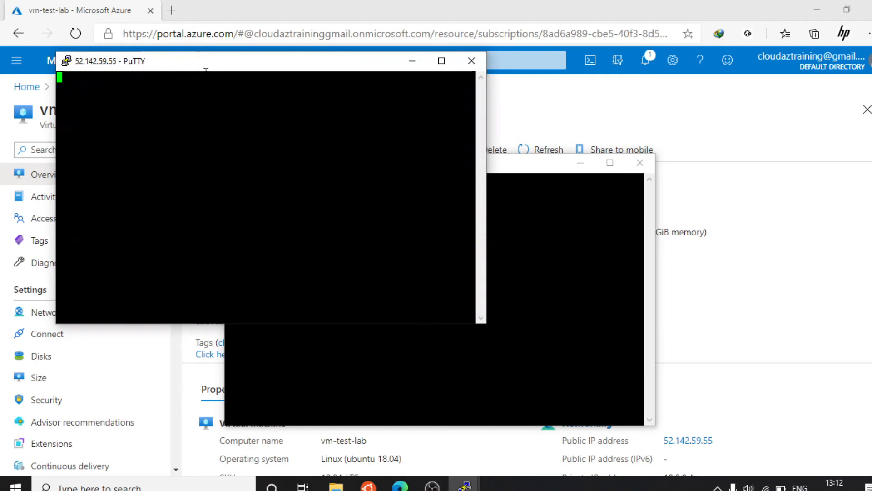
left_click_drag(204, 69, 456, 192)
type("sysadmin")
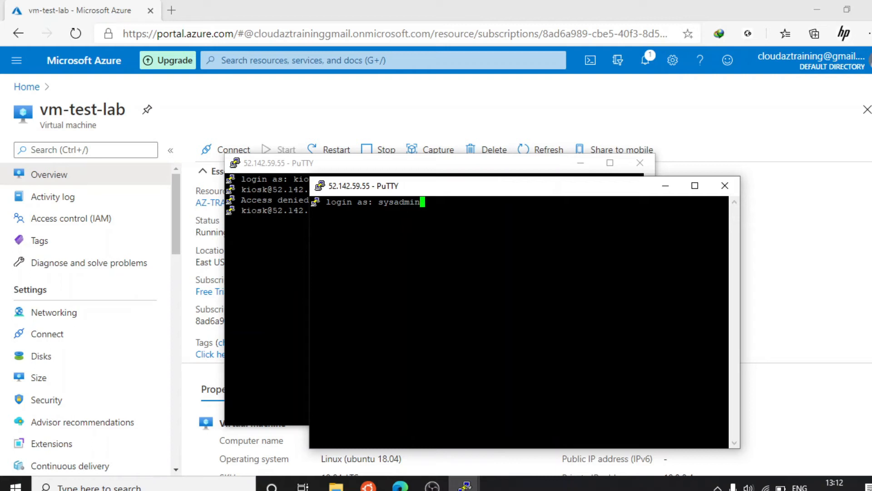
key("Return")
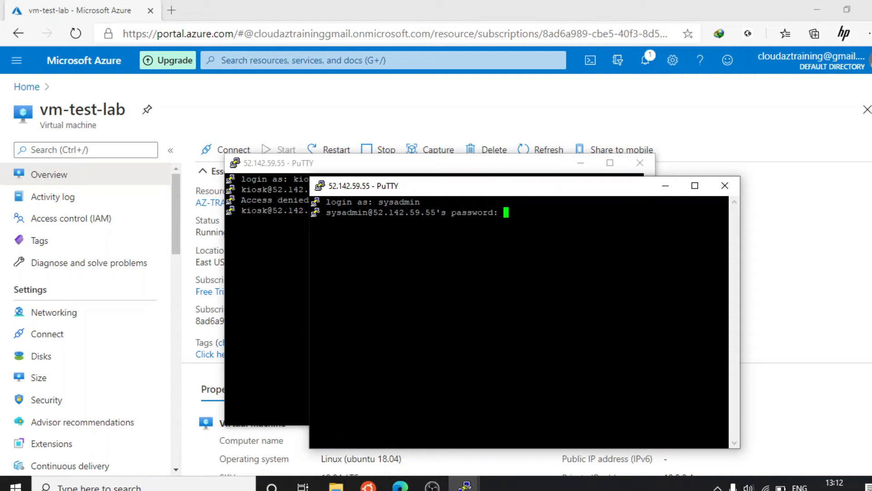
key("Return")
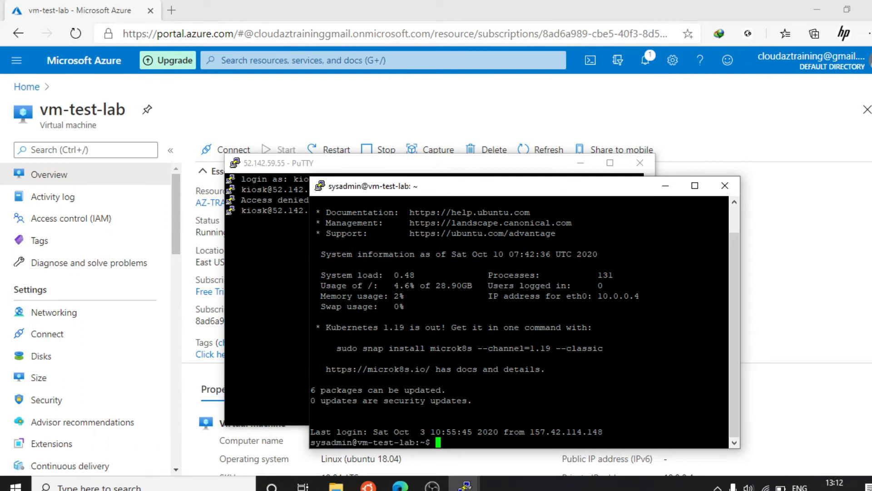
Clear the sysadmin terminal and minimize both PuTTY windows to return to the vm-test-lab overview.
key("ctrl+l")
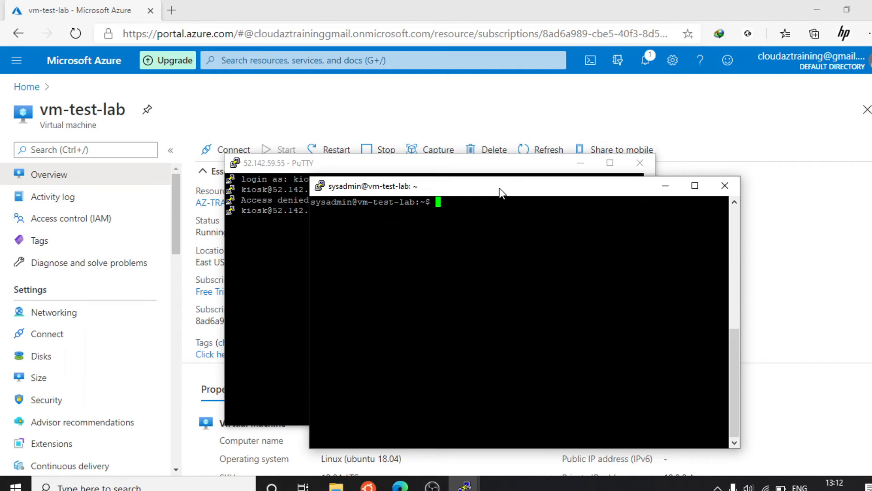
left_click_drag(500, 187, 449, 116)
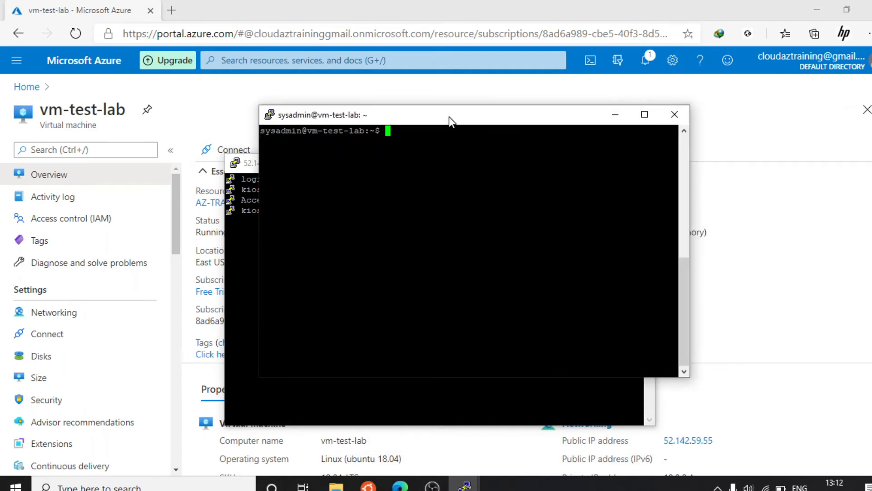
left_click(614, 117)
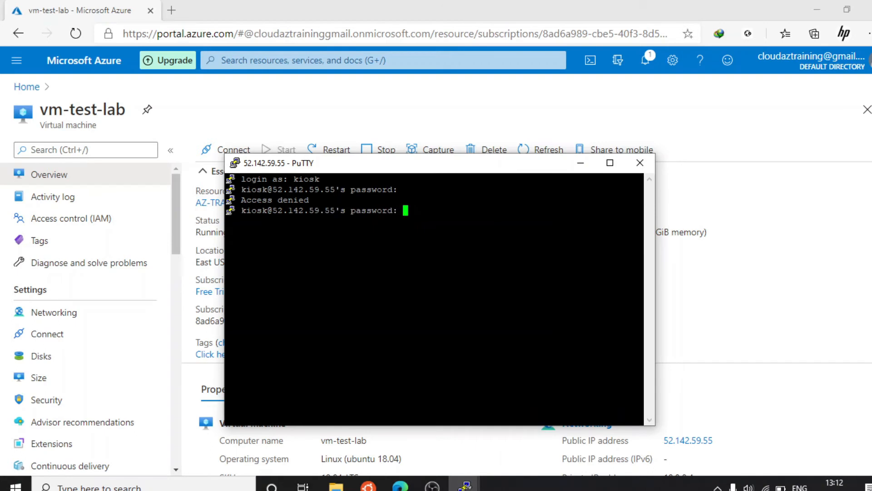
left_click(578, 166)
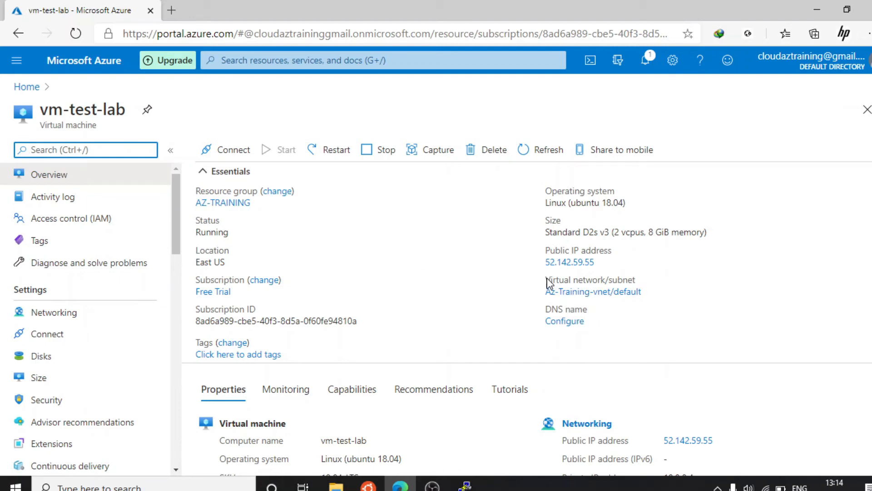
Check the assignment configuration of the virtual machine's public IP address and return to the vm-test-lab overview.
left_click(567, 264)
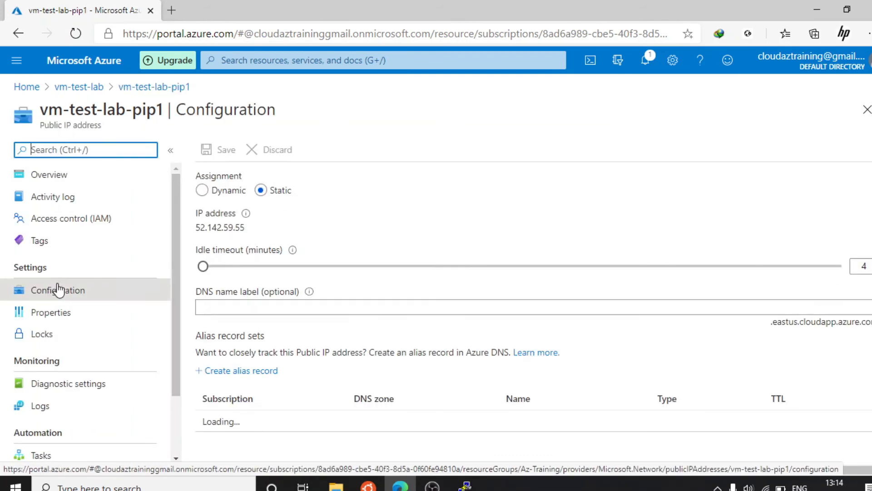
left_click(148, 87)
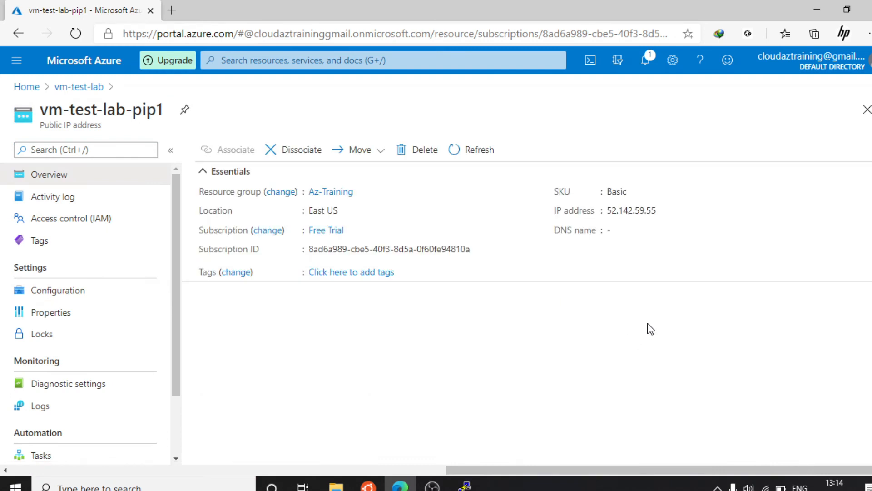
left_click(66, 88)
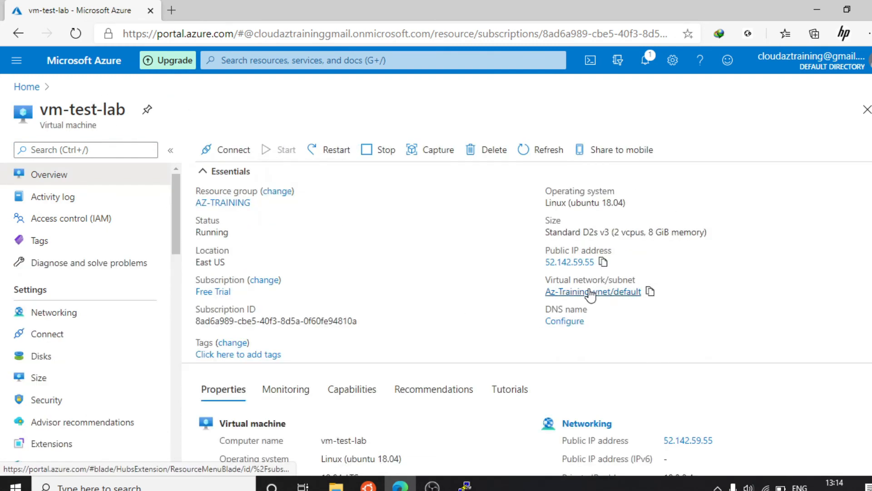
Open the ipconfig1 settings of network interface vm-test-lab624 by way of the Az-Training-vnet virtual network.
left_click(589, 293)
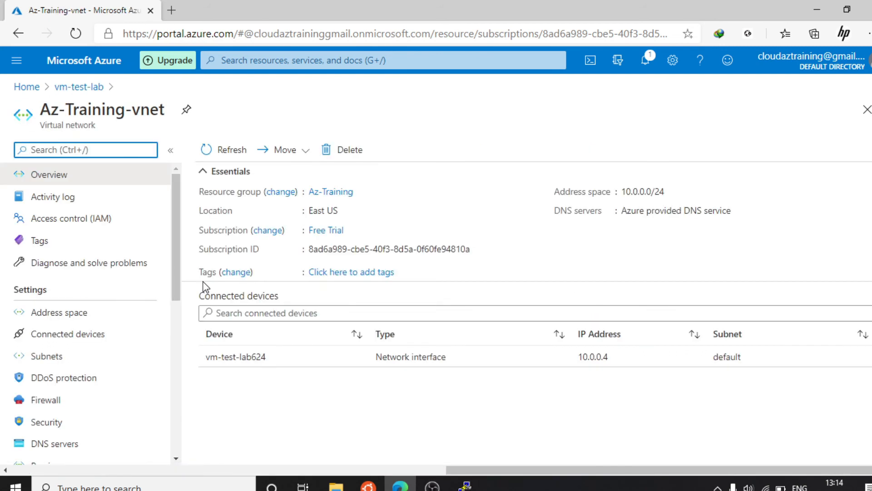
left_click(333, 359)
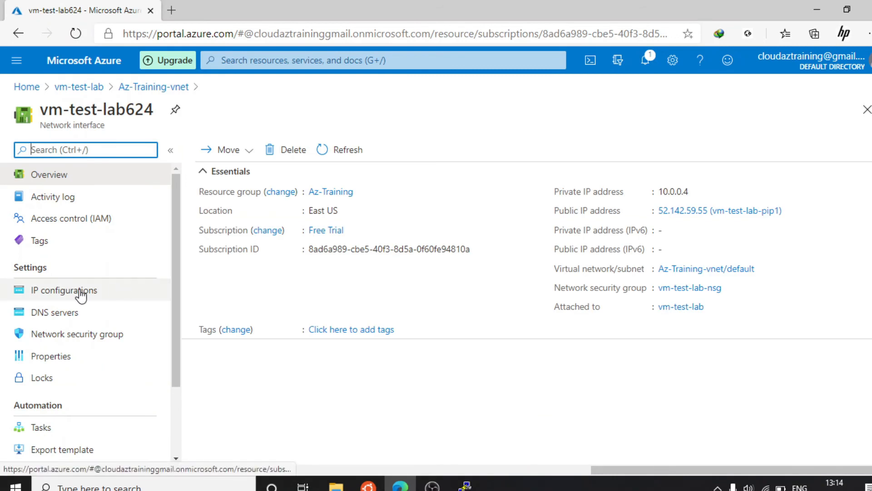
left_click(80, 293)
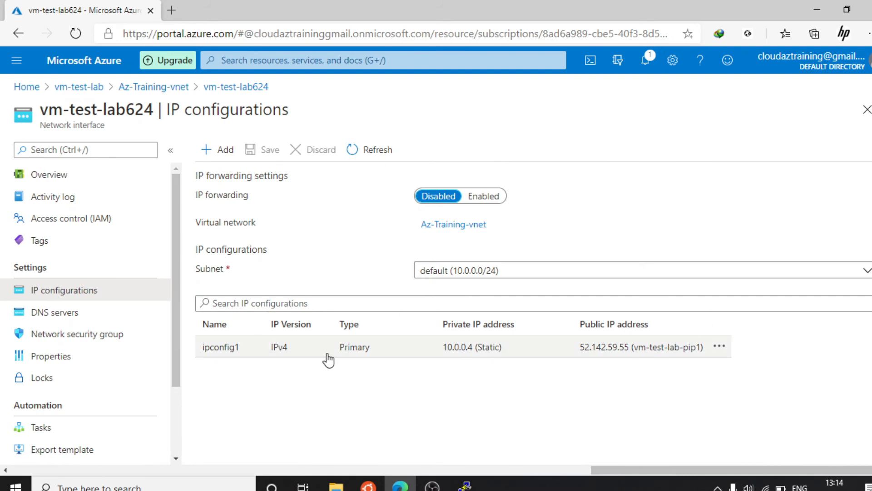
left_click(380, 350)
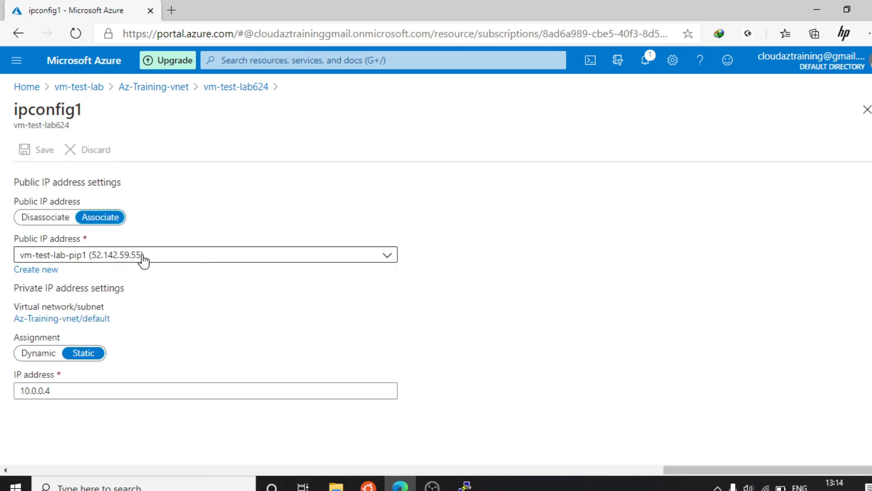
Check which public IP addresses ipconfig1 can use, and save the configuration with its public IP address disassociated.
left_click(170, 265)
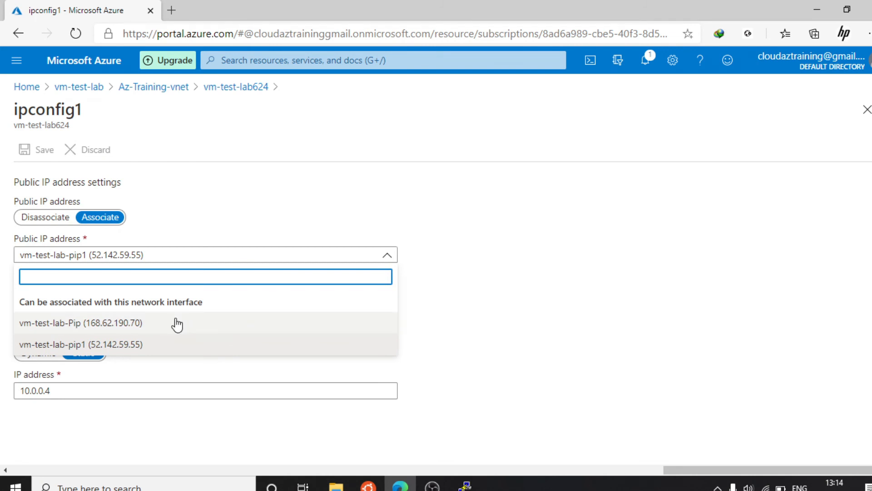
left_click(294, 211)
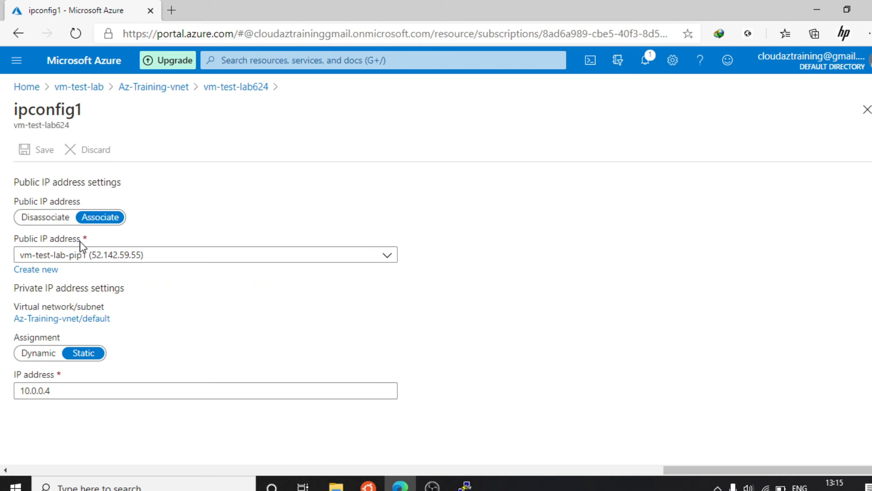
left_click(42, 218)
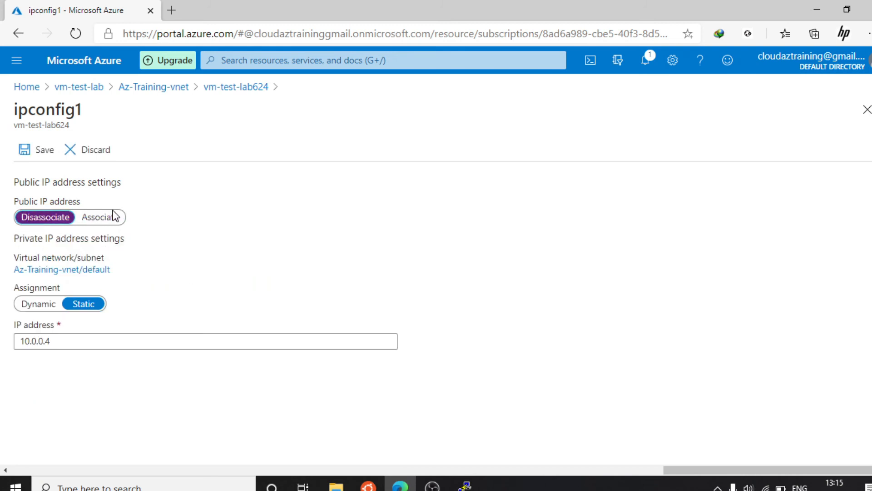
left_click(38, 150)
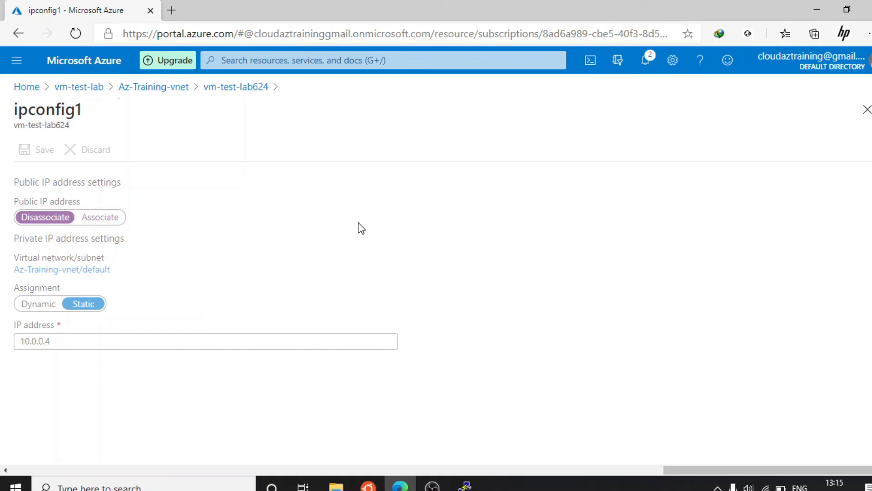
Check the portal notifications for the network interface save and close the list.
left_click(646, 68)
left_click(642, 69)
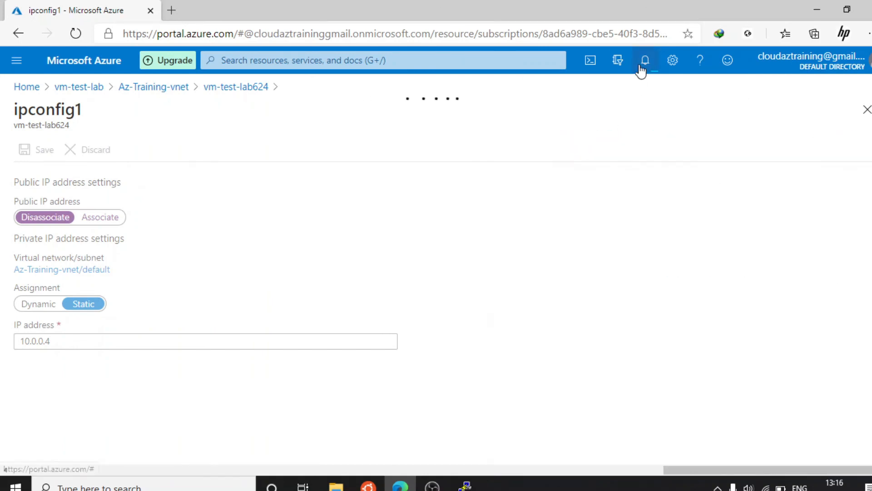
left_click(642, 68)
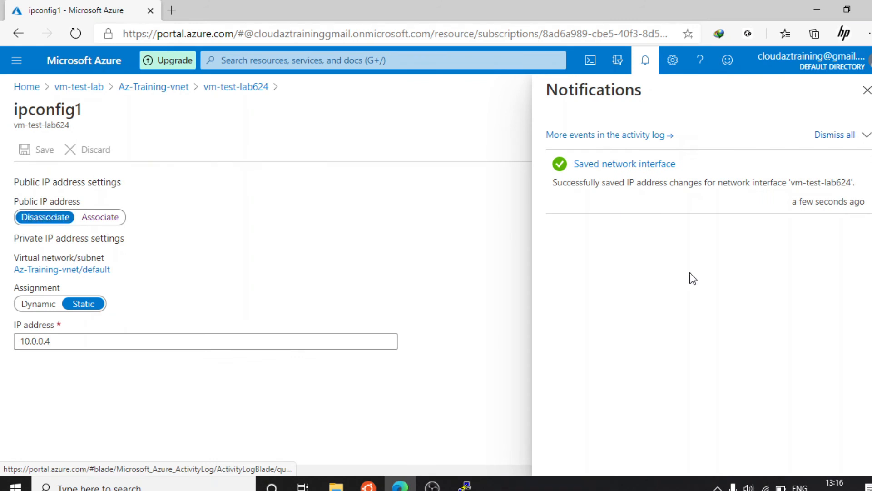
left_click(867, 90)
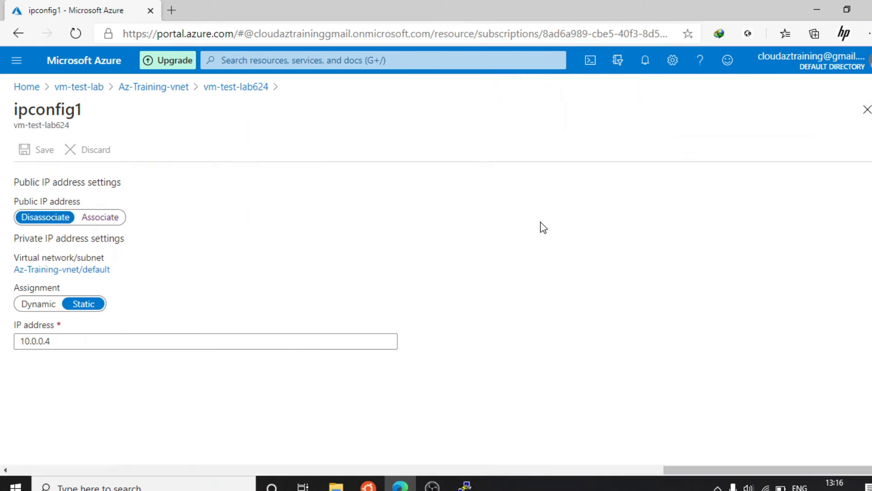
Set ipconfig1's static private IP address to 10.0.0.5 and save the configuration.
left_click(95, 344)
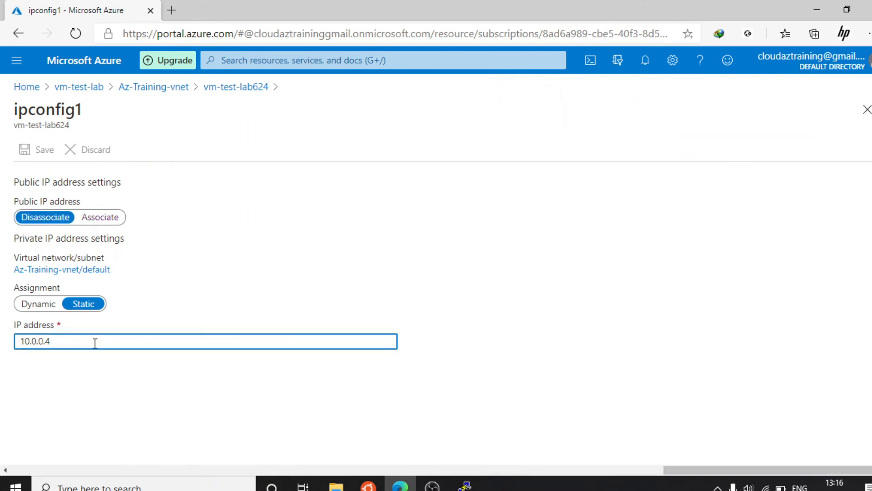
key("BackSpace")
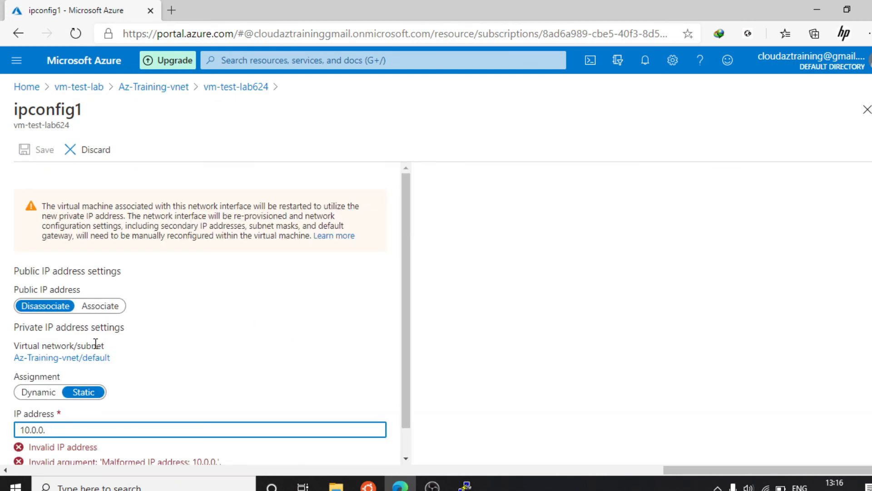
type("5")
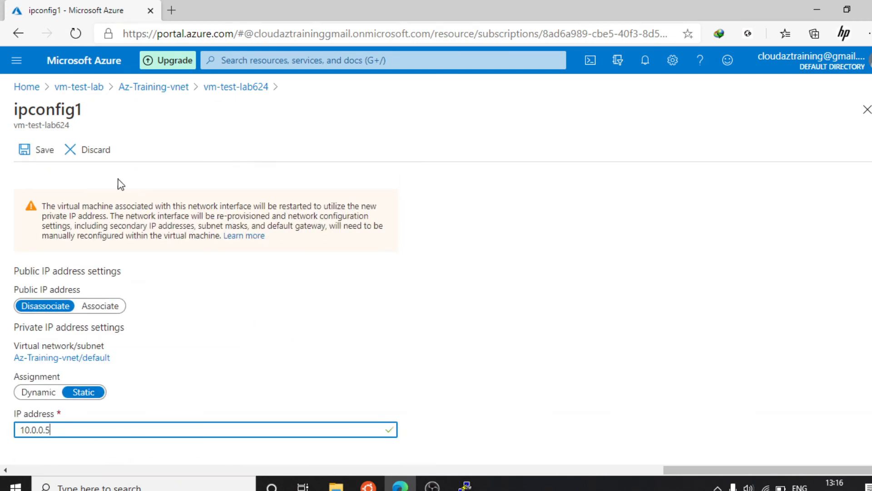
left_click(25, 150)
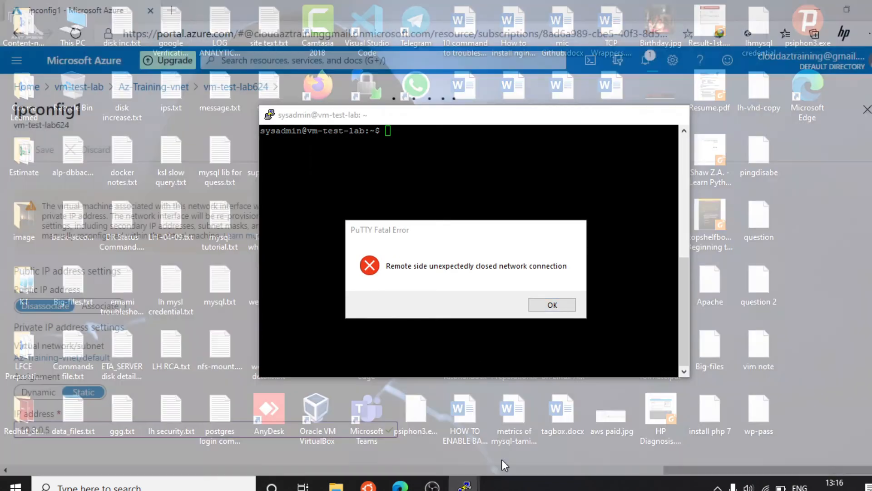
Dismiss PuTTY's closed-connection error and minimize the sysadmin terminal window.
left_click(502, 460)
left_click(552, 304)
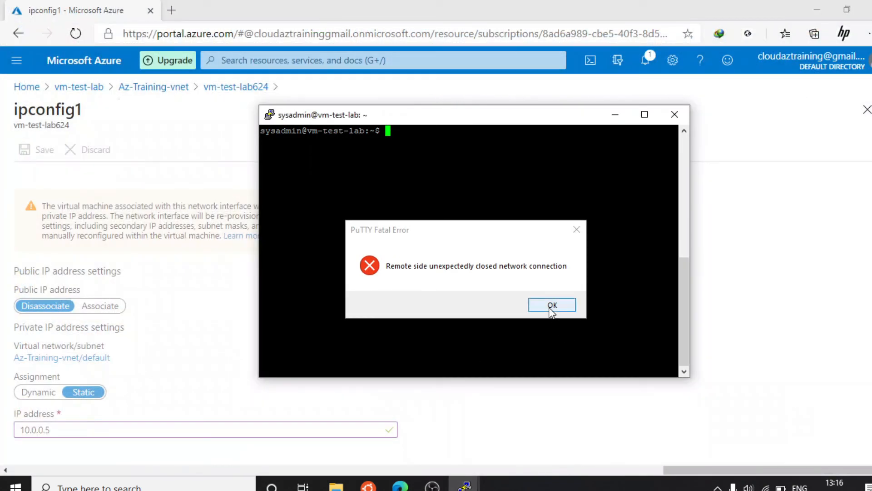
left_click(614, 116)
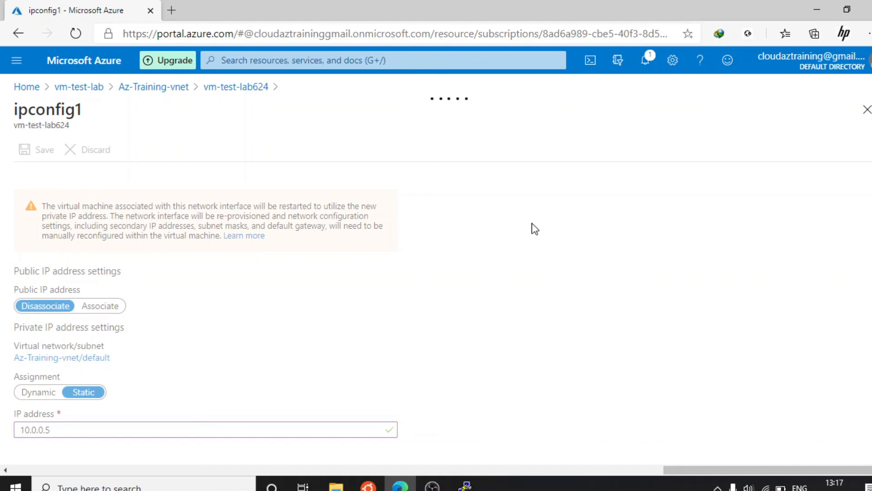
Return from ipconfig1 to the vm-test-lab overview page and refresh the virtual machine's details.
left_click(236, 87)
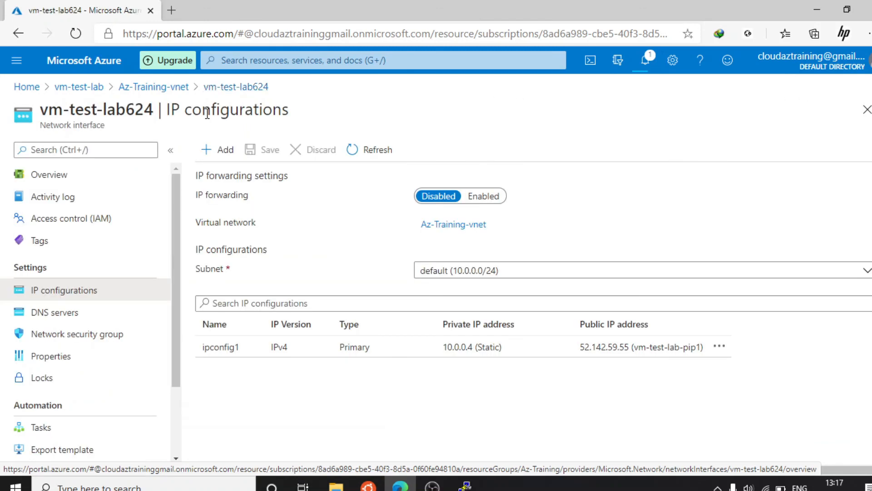
left_click(243, 88)
left_click(150, 89)
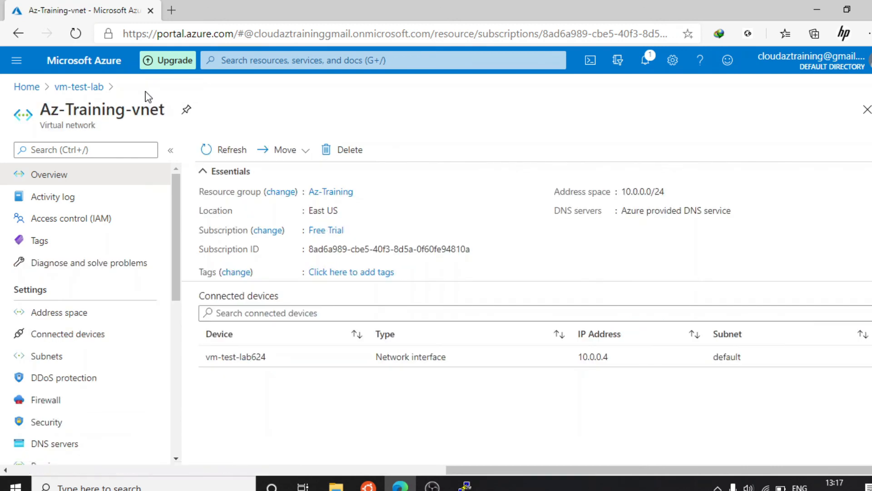
left_click(80, 88)
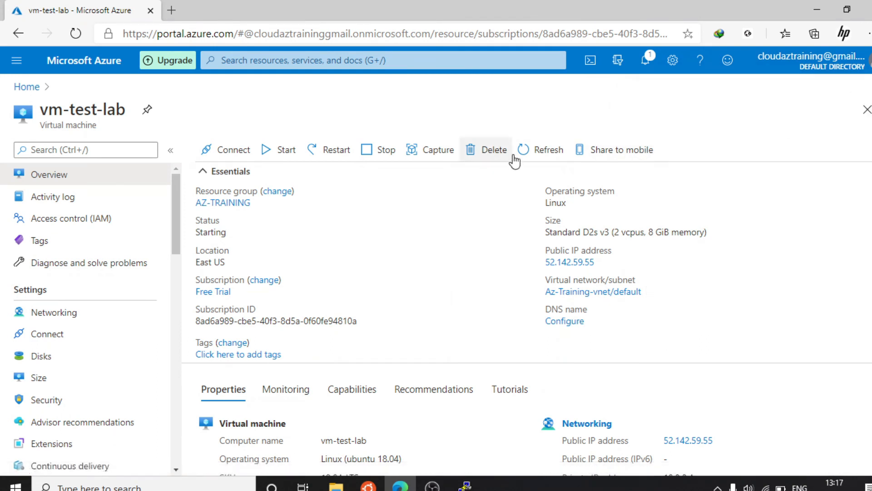
left_click(534, 155)
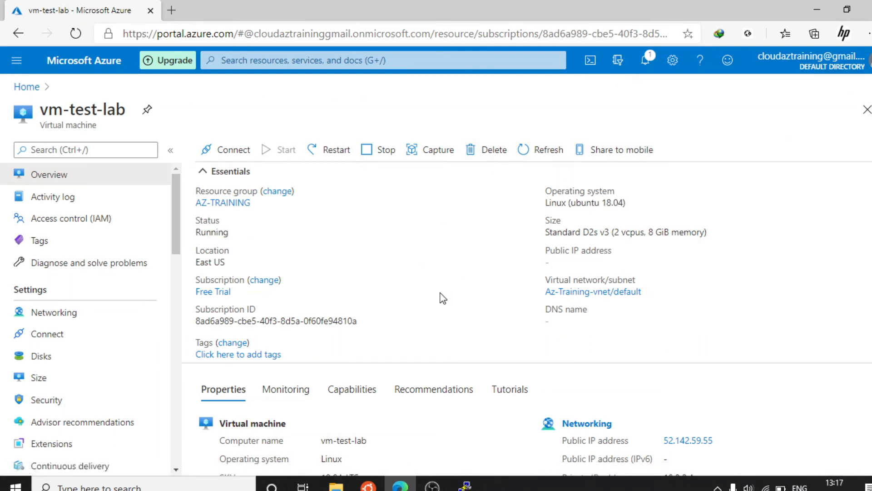